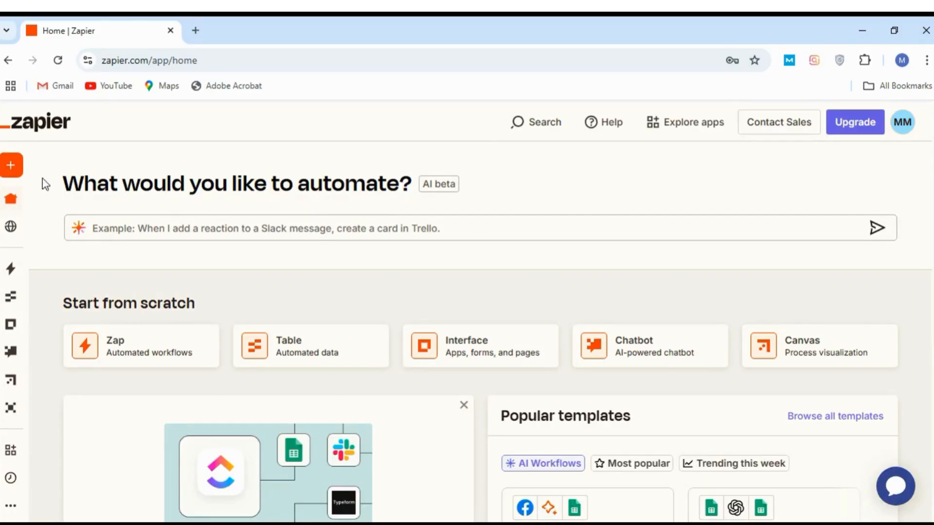
Open the Lead management use-case templates from the Discover section.
{"action": "mouse_move", "coordinate": [7, 178]}
{"action": "scroll", "coordinate": [467, 312], "scroll_direction": "down", "scroll_amount": 1}
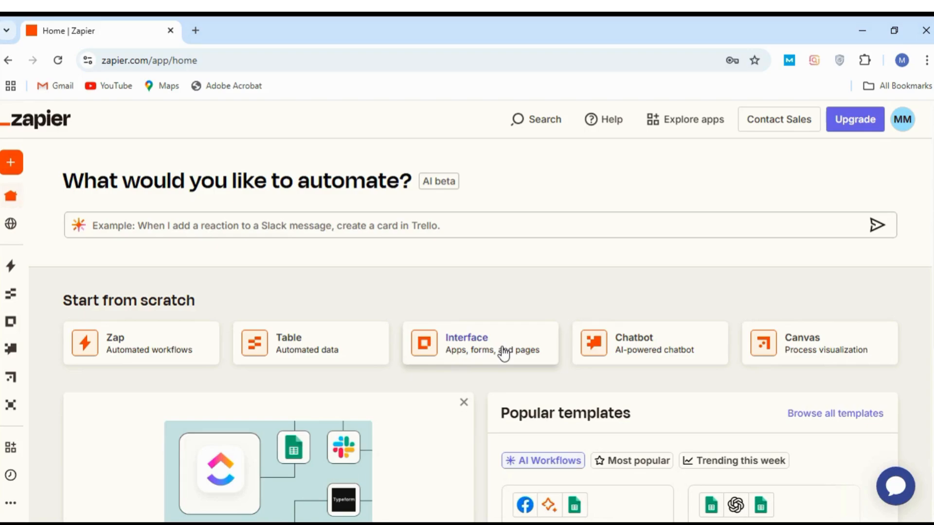
{"action": "mouse_move", "coordinate": [2, 226]}
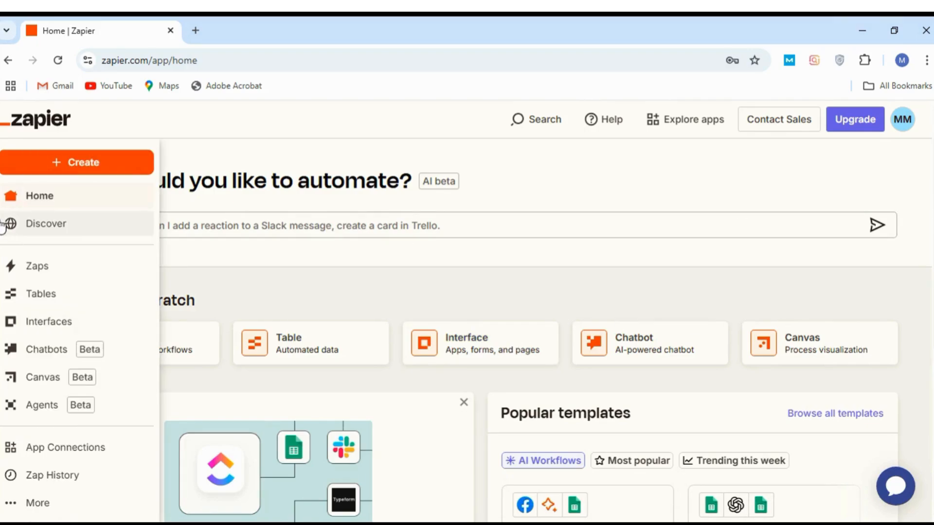
{"action": "left_click", "coordinate": [58, 226]}
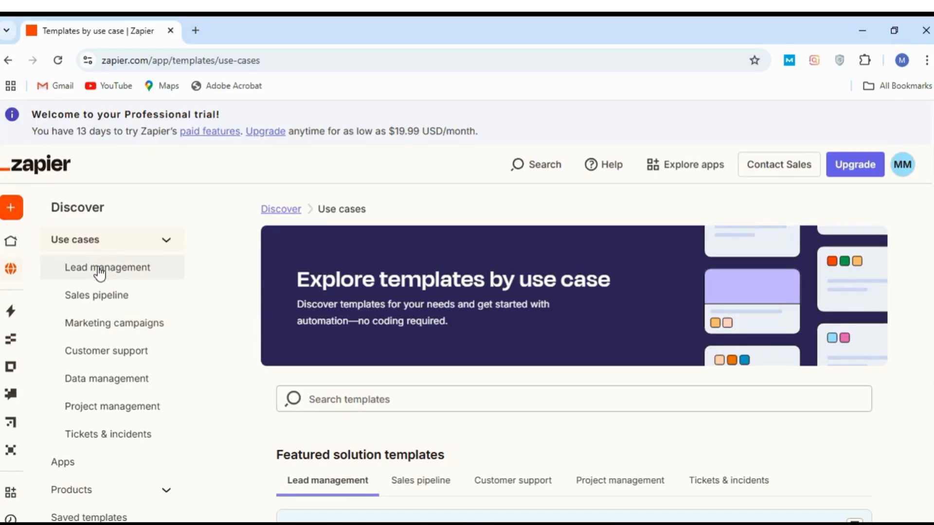
{"action": "left_click", "coordinate": [116, 272]}
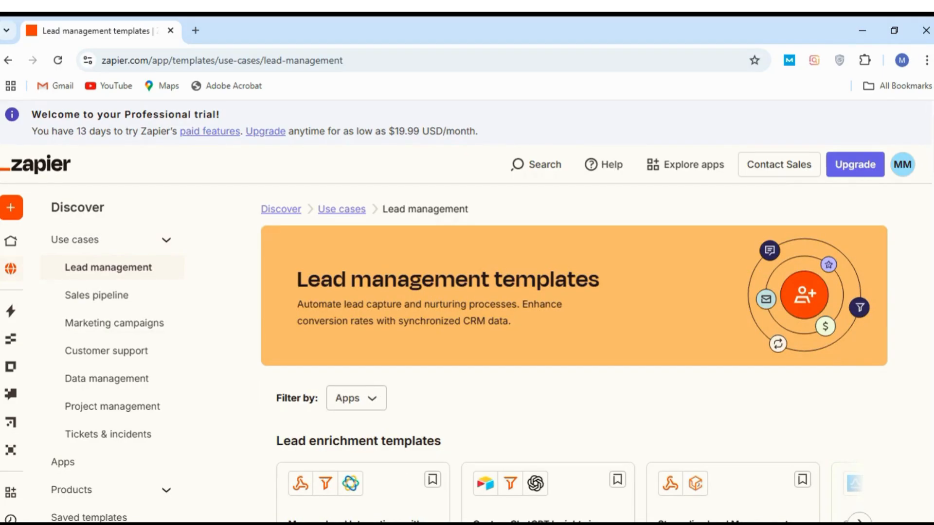
Look through the lead enrichment, tracking, conversion and notification template categories for lead management.
{"action": "scroll", "coordinate": [574, 311], "scroll_direction": "down", "scroll_amount": 4}
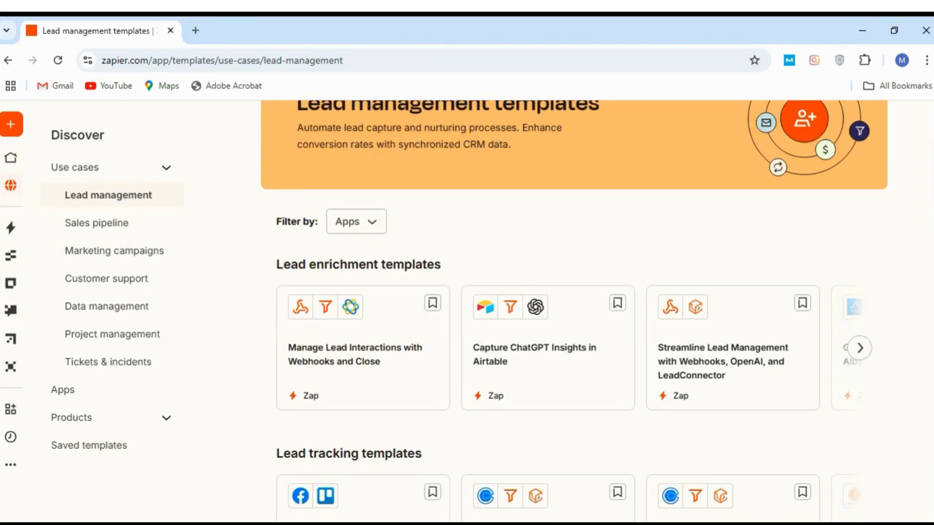
{"action": "scroll", "coordinate": [574, 311], "scroll_direction": "down", "scroll_amount": 5}
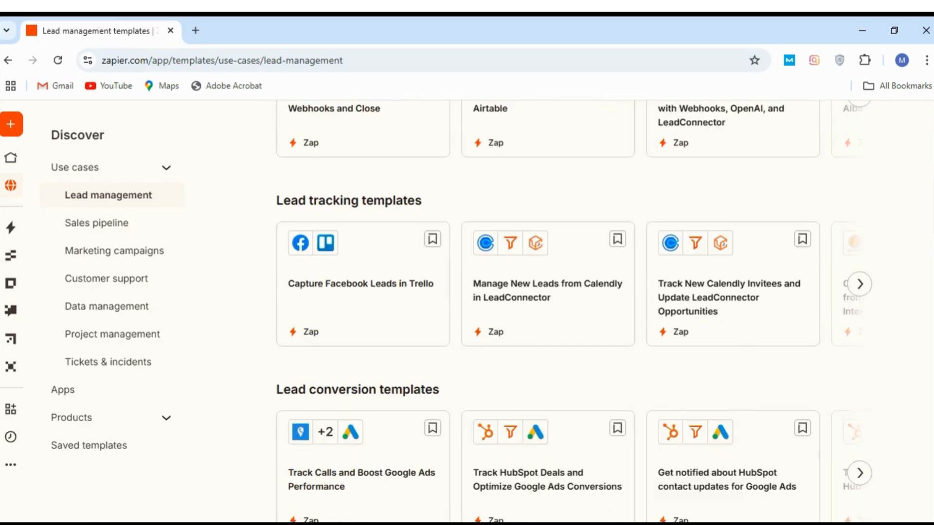
{"action": "scroll", "coordinate": [574, 311], "scroll_direction": "down", "scroll_amount": 5}
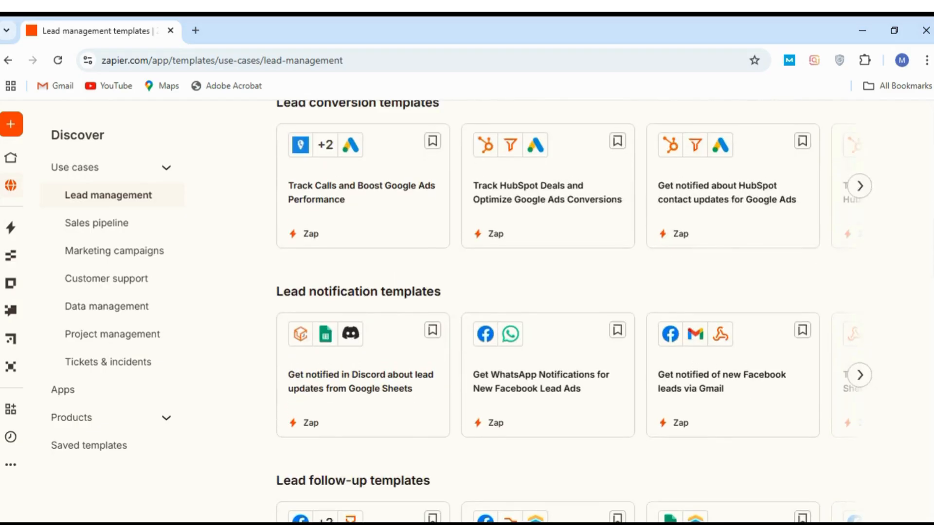
{"action": "scroll", "coordinate": [573, 311], "scroll_direction": "up", "scroll_amount": 9}
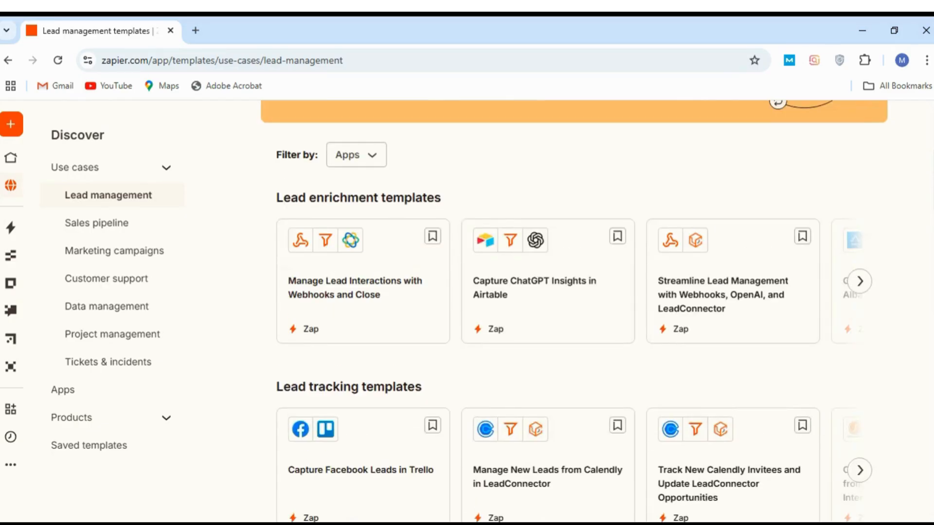
{"action": "scroll", "coordinate": [574, 311], "scroll_direction": "up", "scroll_amount": 1}
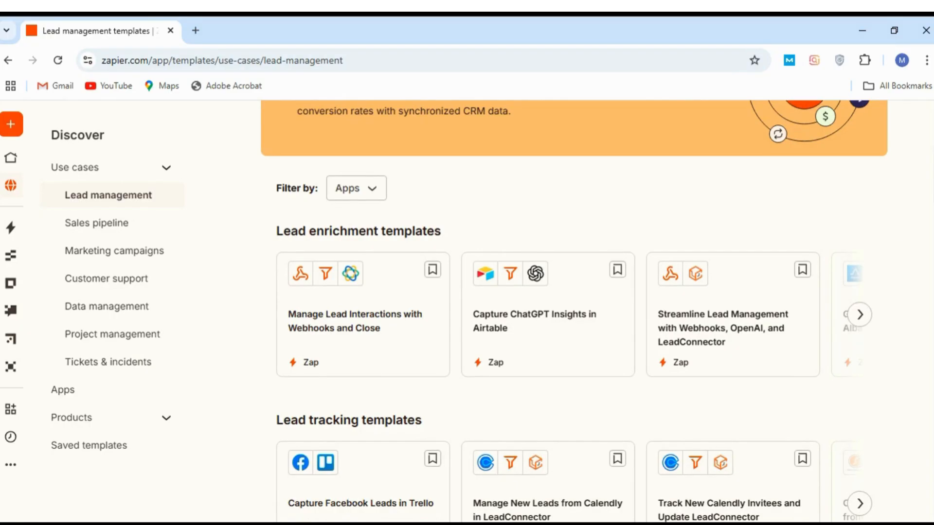
Browse further lead tracking templates up to the one capturing Facebook leads in Google Sheets, and review the neighbouring template categories.
{"action": "scroll", "coordinate": [574, 311], "scroll_direction": "down", "scroll_amount": 3}
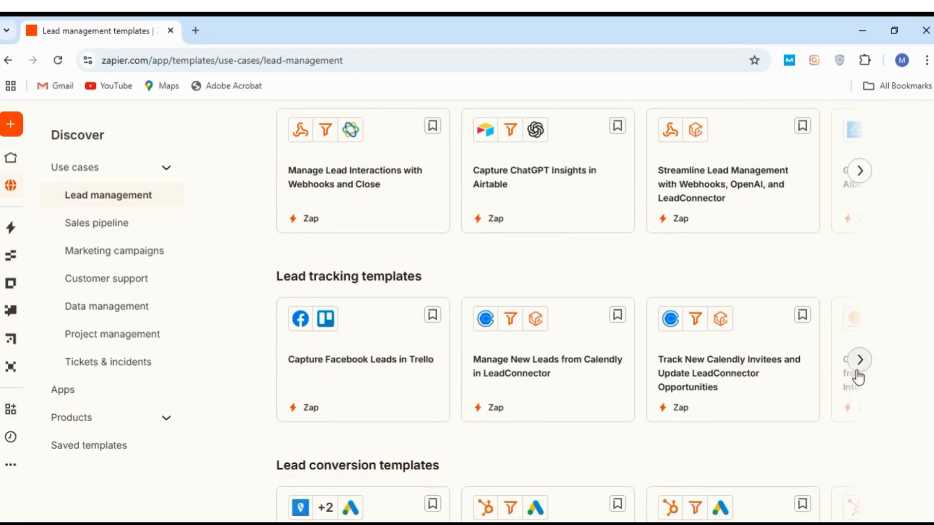
{"action": "left_click", "coordinate": [859, 360]}
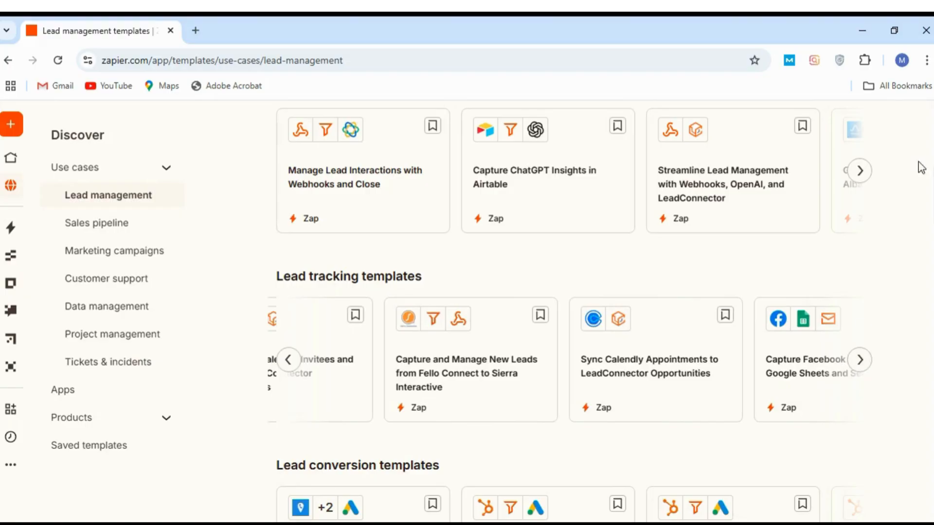
{"action": "scroll", "coordinate": [574, 311], "scroll_direction": "up", "scroll_amount": 5}
{"action": "scroll", "coordinate": [574, 311], "scroll_direction": "down", "scroll_amount": 2}
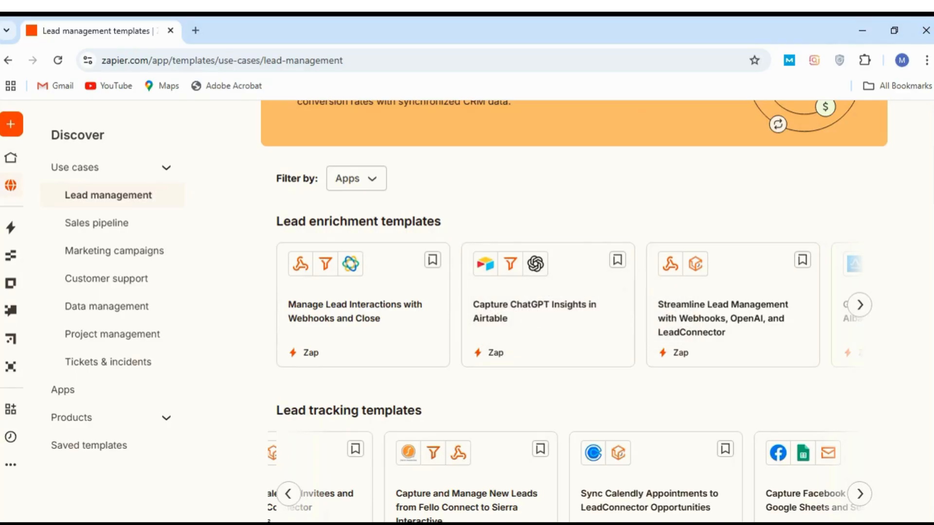
{"action": "scroll", "coordinate": [574, 311], "scroll_direction": "down", "scroll_amount": 1}
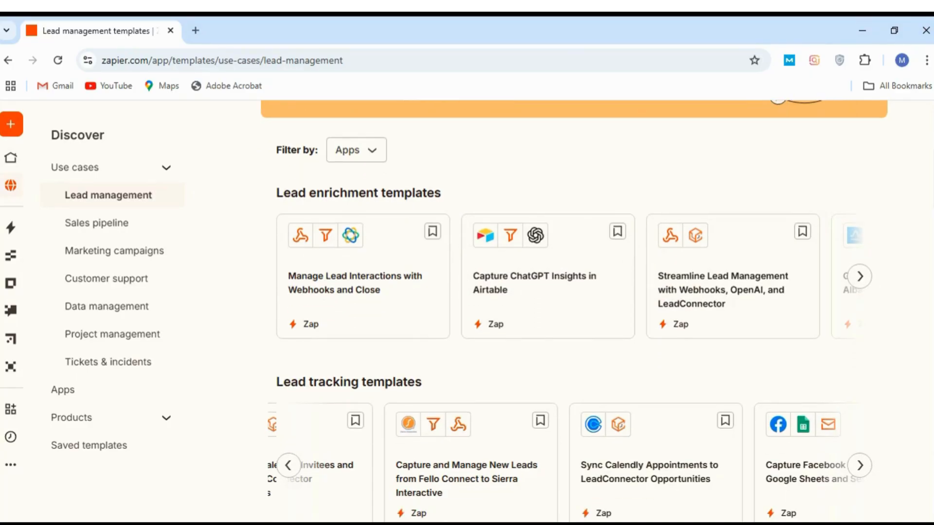
{"action": "scroll", "coordinate": [573, 311], "scroll_direction": "down", "scroll_amount": 1}
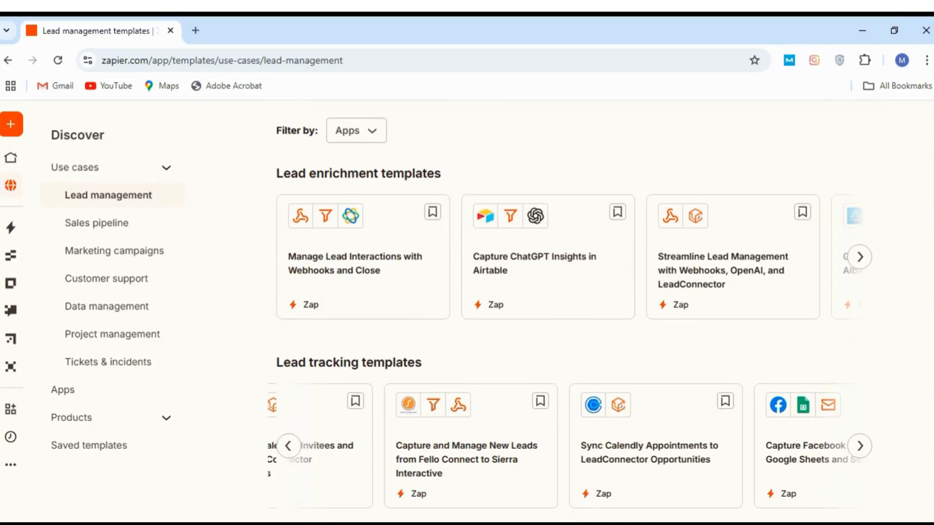
{"action": "scroll", "coordinate": [574, 311], "scroll_direction": "down", "scroll_amount": 1}
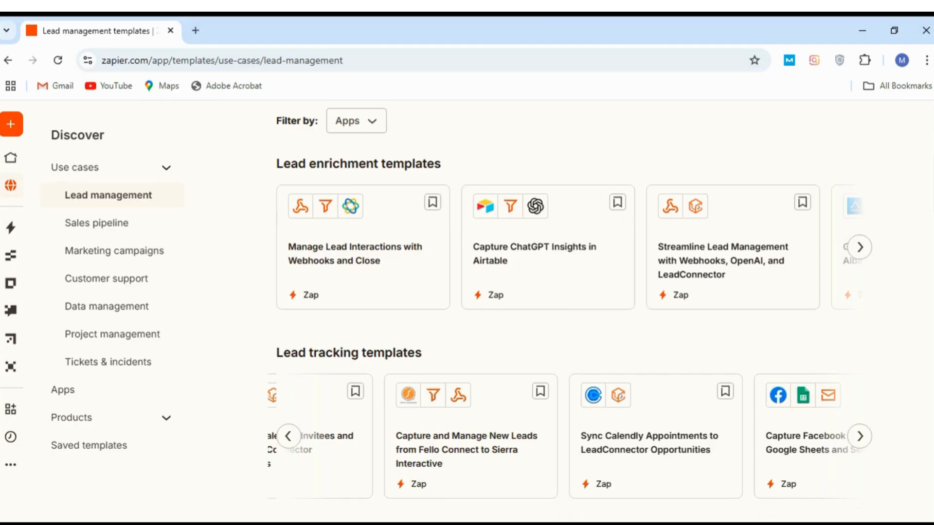
{"action": "scroll", "coordinate": [574, 312], "scroll_direction": "down", "scroll_amount": 2}
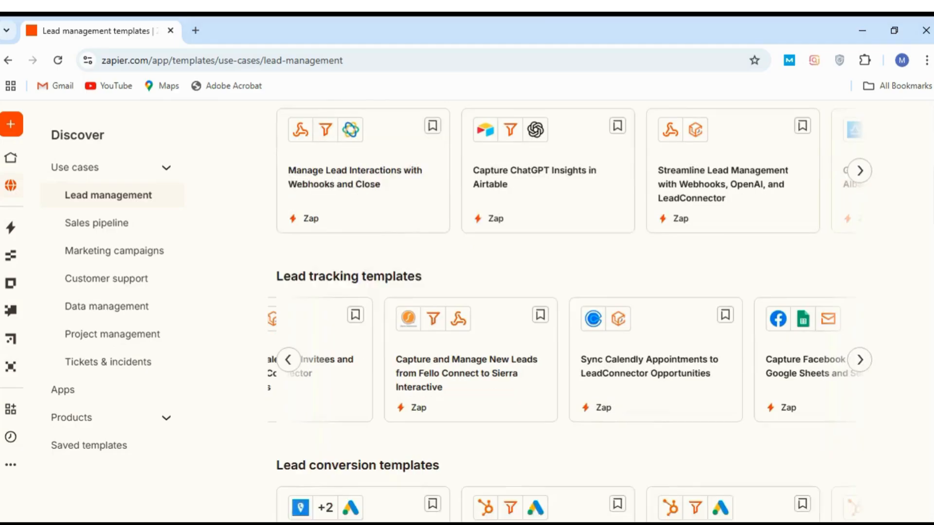
{"action": "scroll", "coordinate": [573, 311], "scroll_direction": "down", "scroll_amount": 6}
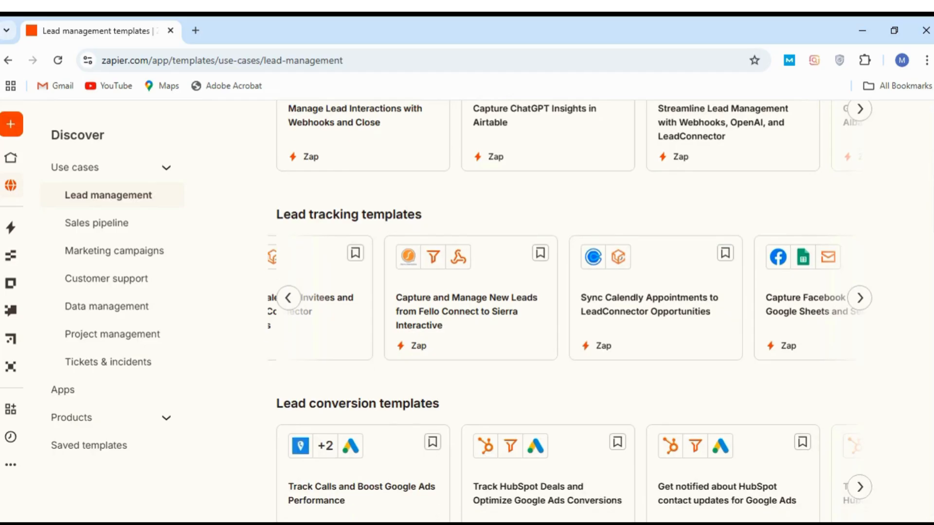
{"action": "scroll", "coordinate": [574, 311], "scroll_direction": "down", "scroll_amount": 8}
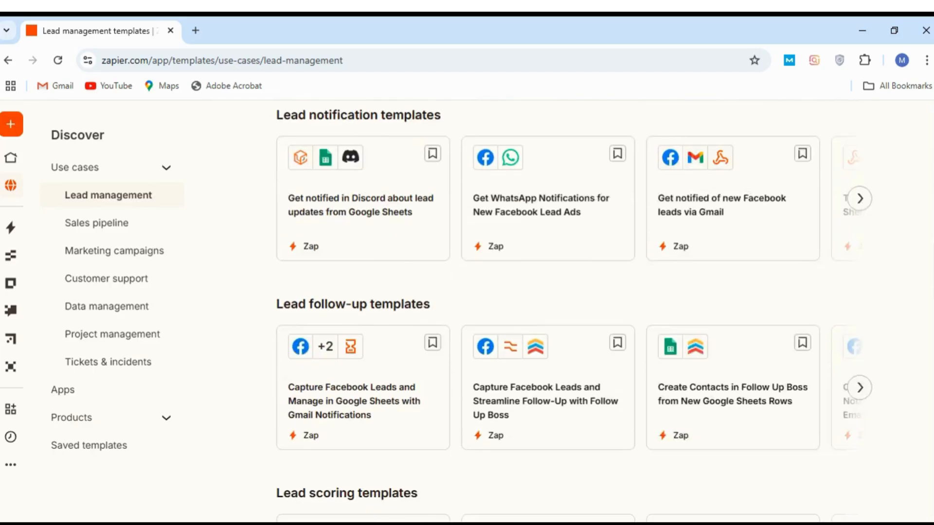
{"action": "scroll", "coordinate": [573, 311], "scroll_direction": "up", "scroll_amount": 15}
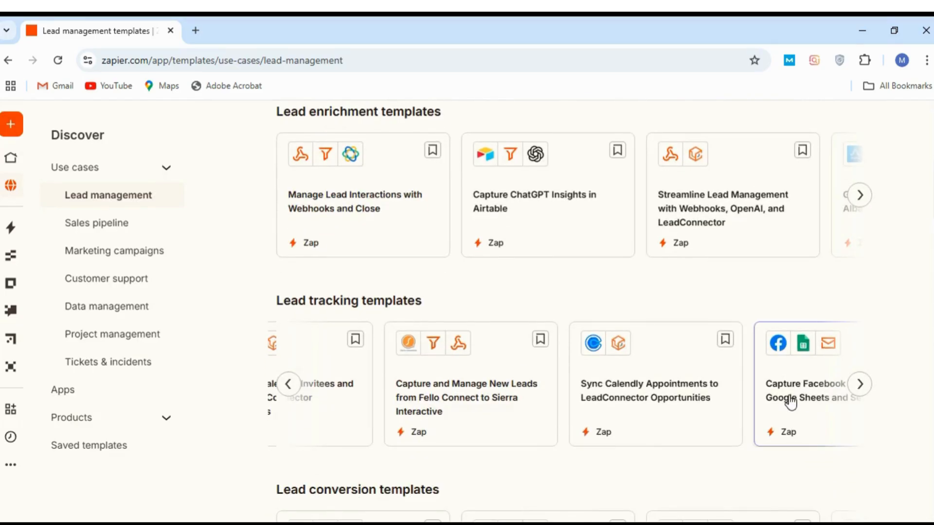
{"action": "left_click", "coordinate": [859, 386]}
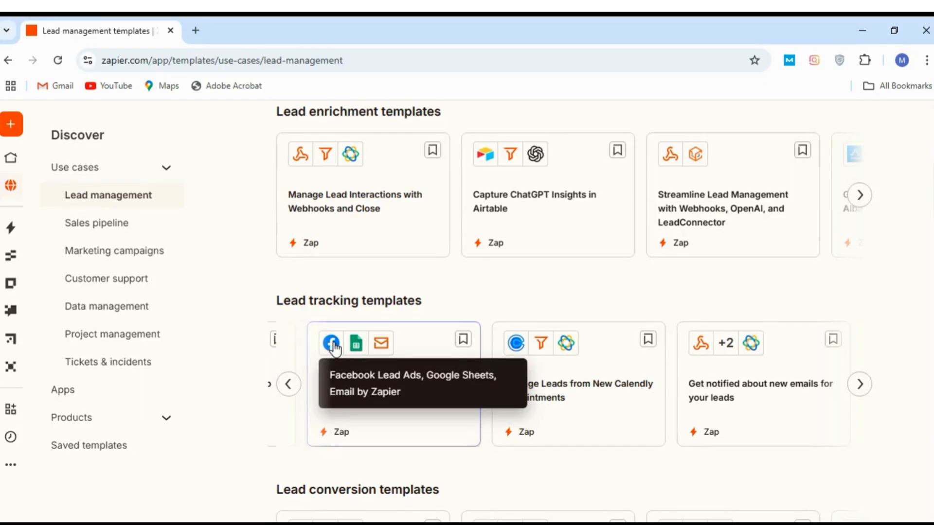
Go to the Zaps list and create a new Zap.
{"action": "mouse_move", "coordinate": [22, 171]}
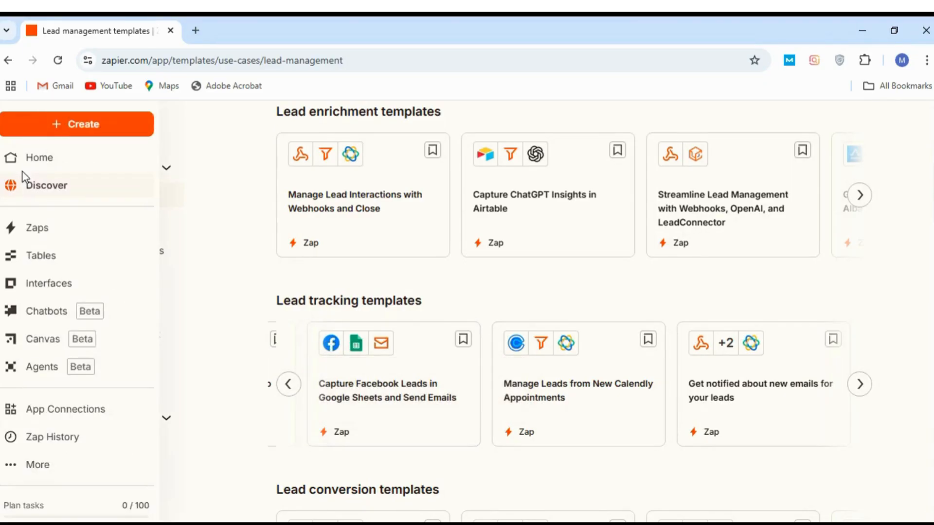
{"action": "left_click", "coordinate": [34, 232]}
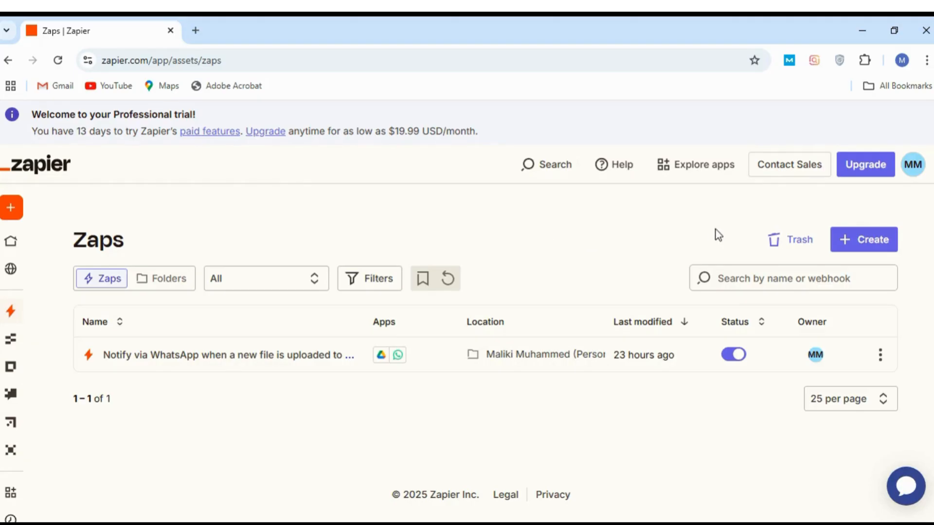
{"action": "left_click", "coordinate": [871, 245]}
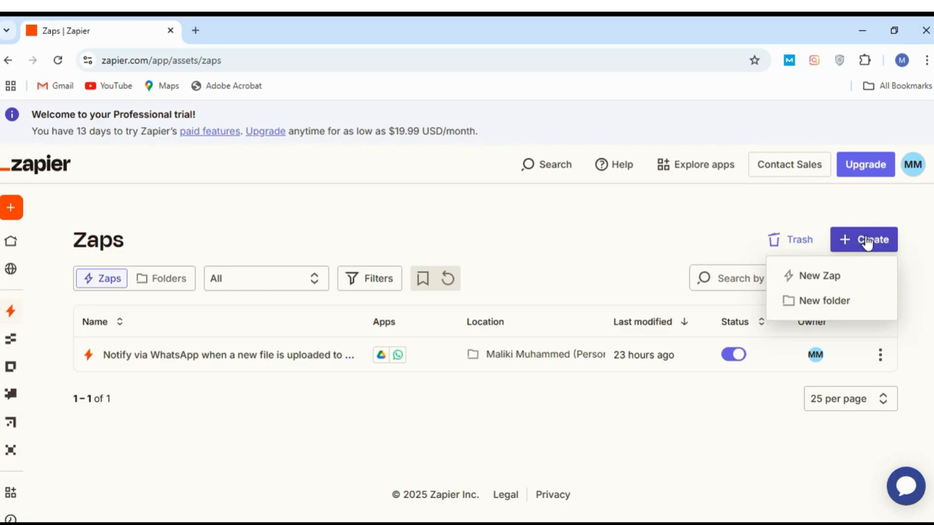
{"action": "left_click", "coordinate": [811, 281]}
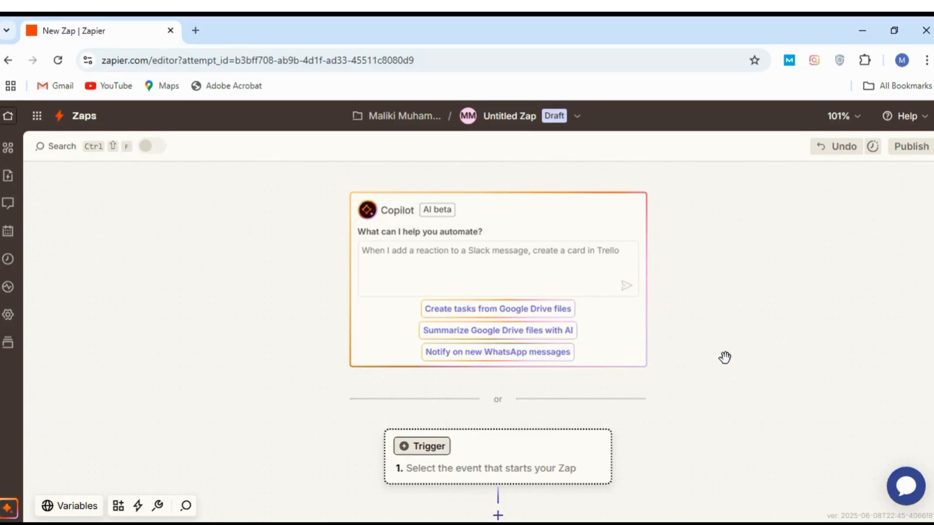
Write the Copilot prompt "I want to get a notification on my whatsapp each time a new file is uploaded on my Google drive".
{"action": "left_click_drag", "start_coordinate": [725, 357], "coordinate": [719, 283]}
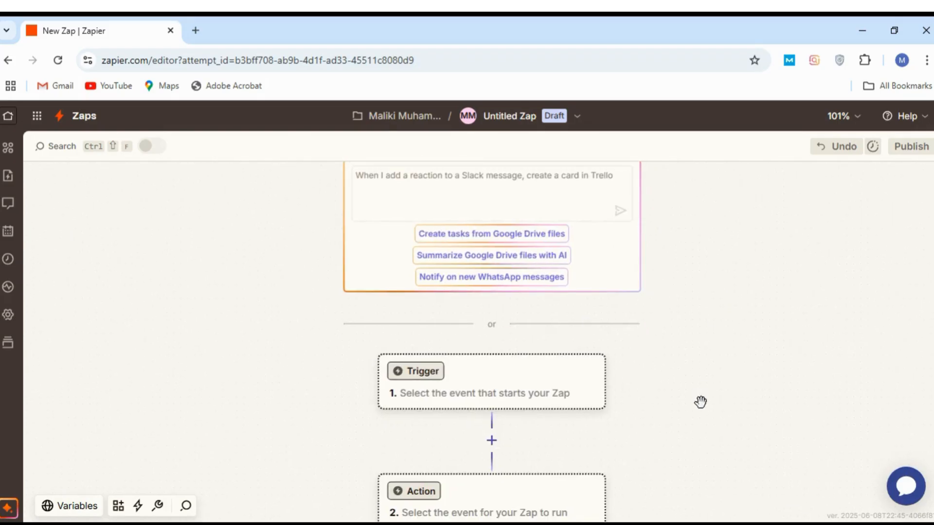
{"action": "left_click_drag", "start_coordinate": [701, 402], "coordinate": [723, 271]}
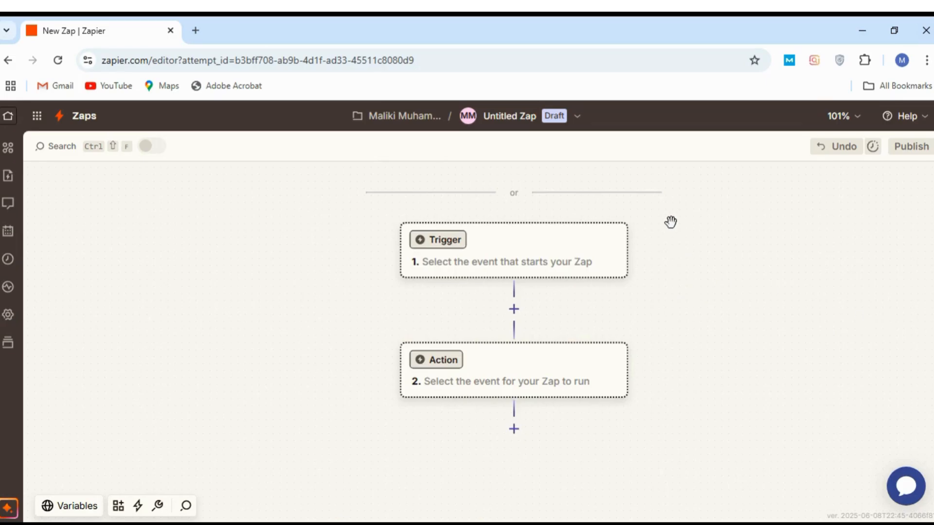
{"action": "left_click_drag", "start_coordinate": [671, 226], "coordinate": [689, 428]}
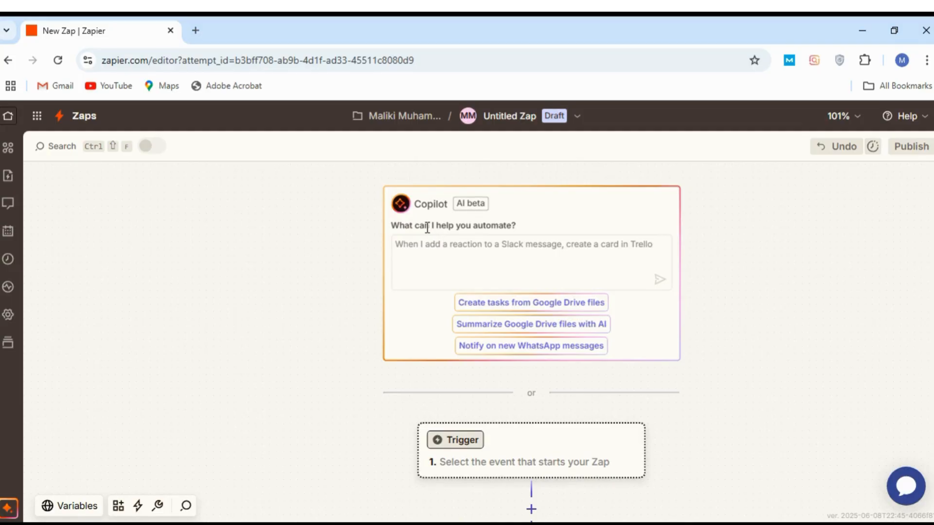
{"action": "left_click", "coordinate": [430, 259]}
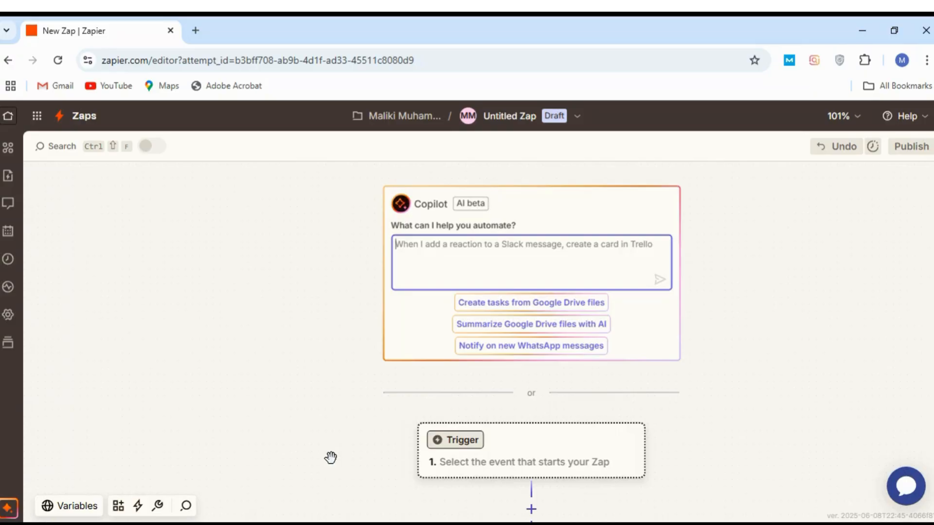
{"action": "type", "text": "I w"}
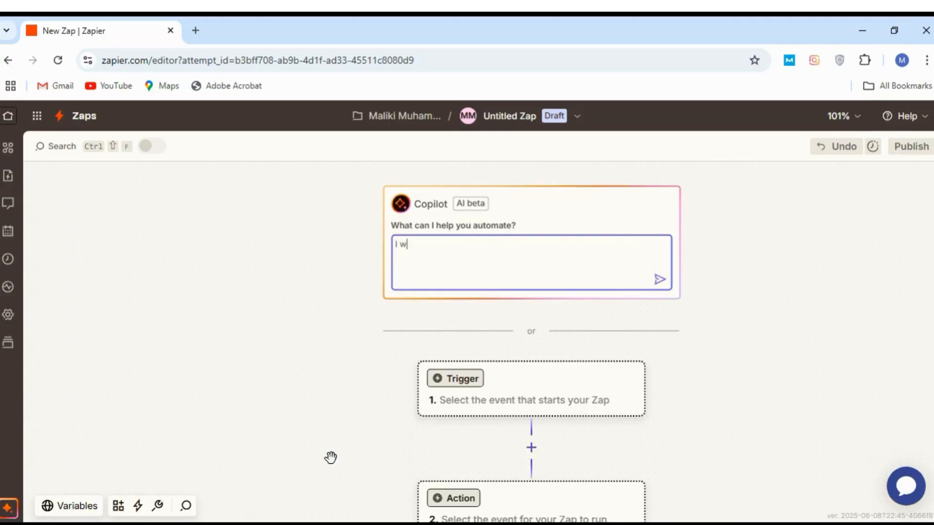
{"action": "type", "text": "ant to get a notification on "}
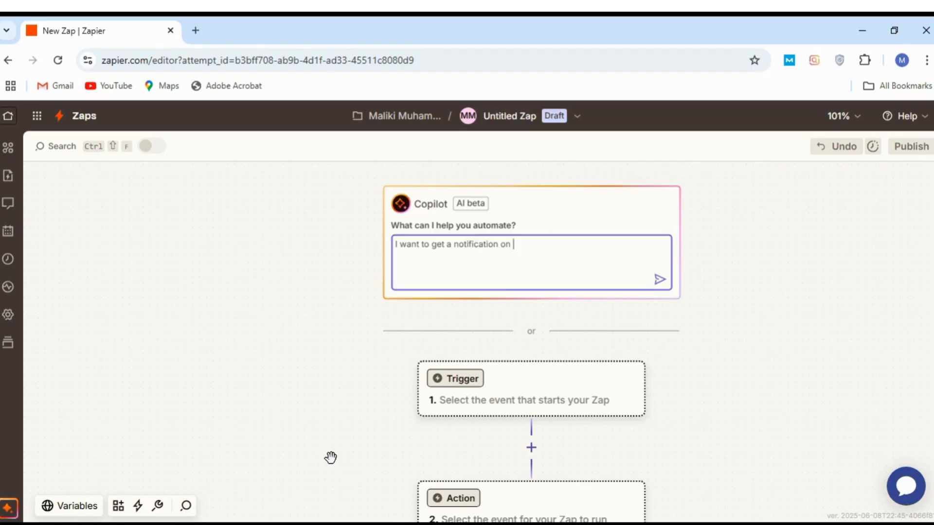
{"action": "type", "text": "my whatsapp each t"}
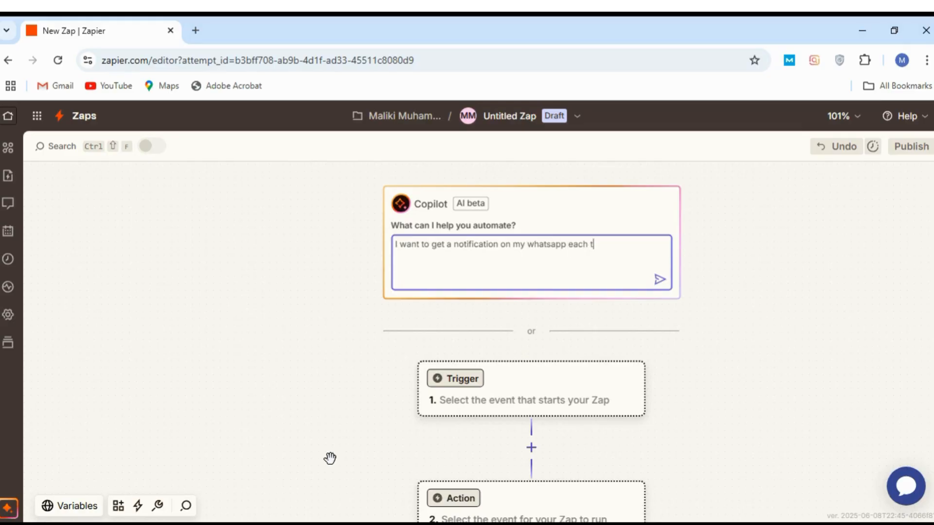
{"action": "type", "text": "ime a new file is up"}
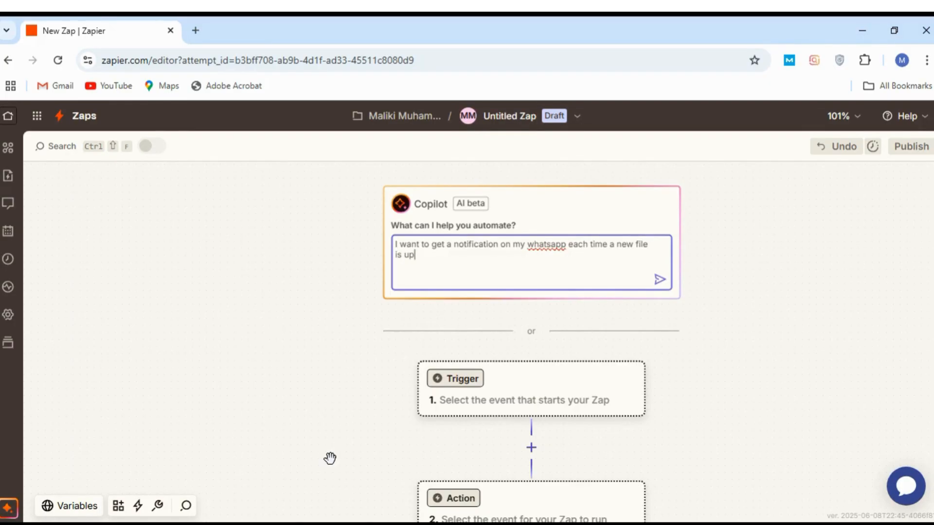
{"action": "type", "text": "loaded on my Googgle driv"}
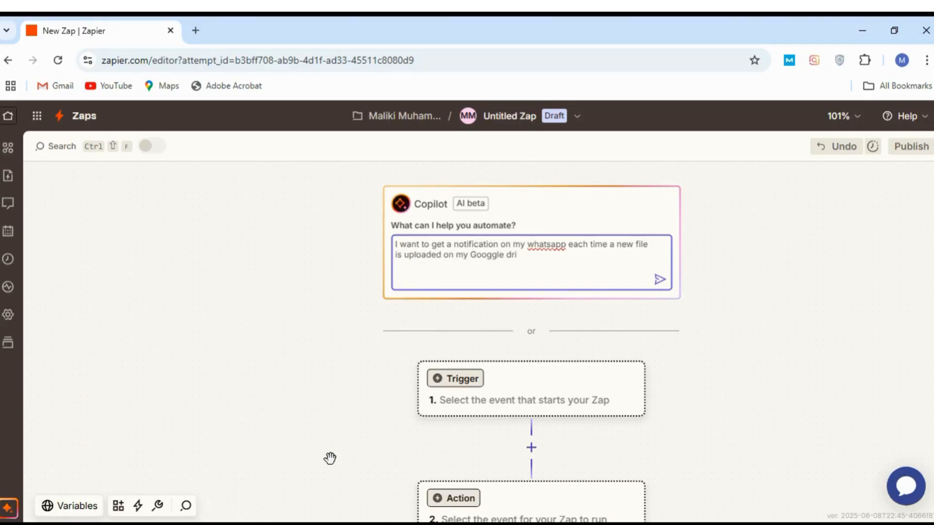
{"action": "key", "text": "BackSpace"}
{"action": "key", "text": "BackSpace"}
{"action": "key", "text": "BackSpace"}
{"action": "type", "text": "le drive"}
Capitalise the messaging app's name in the Copilot prompt so it reads "Whatsapp".
{"action": "left_click", "coordinate": [531, 246]}
{"action": "key", "text": "BackSpace"}
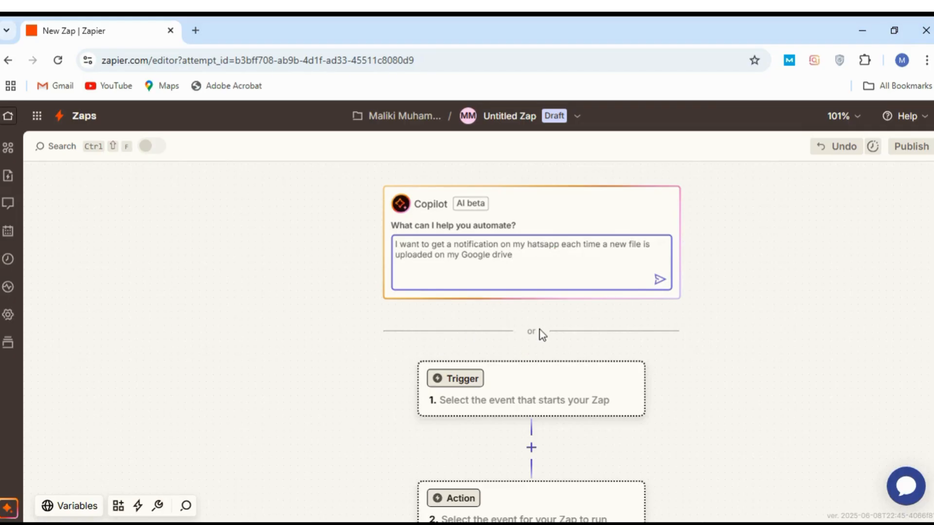
{"action": "type", "text": "W"}
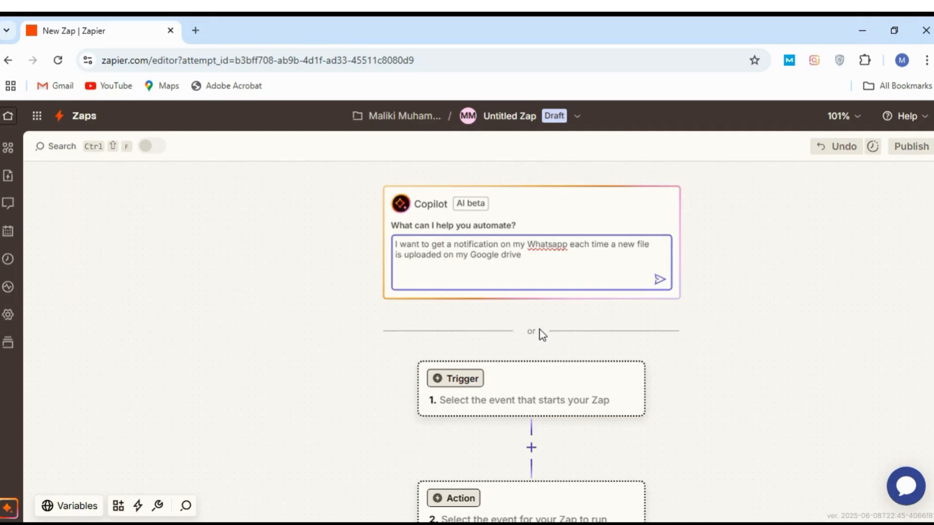
Correct the Copilot prompt to "WhatsApp" and "uploaded to my Google Drive", and submit it.
{"action": "key", "text": "BackSpace"}
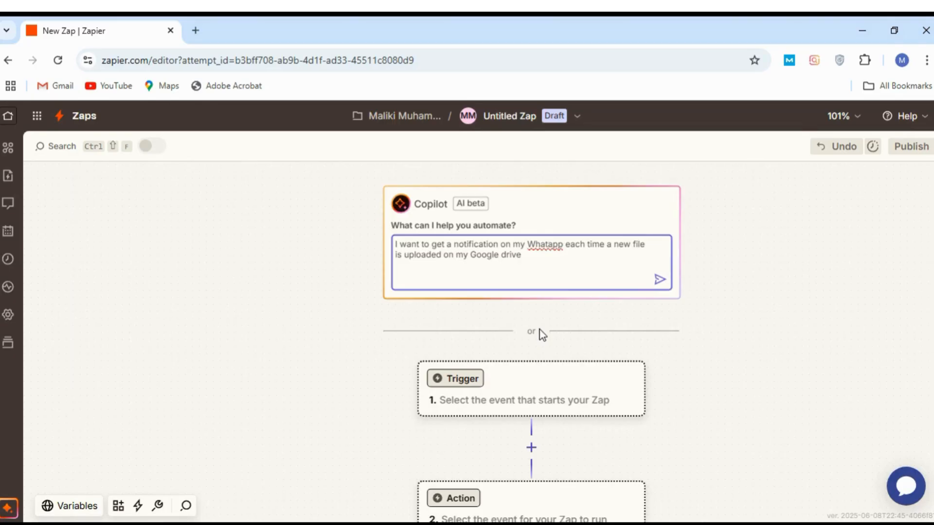
{"action": "type", "text": "s"}
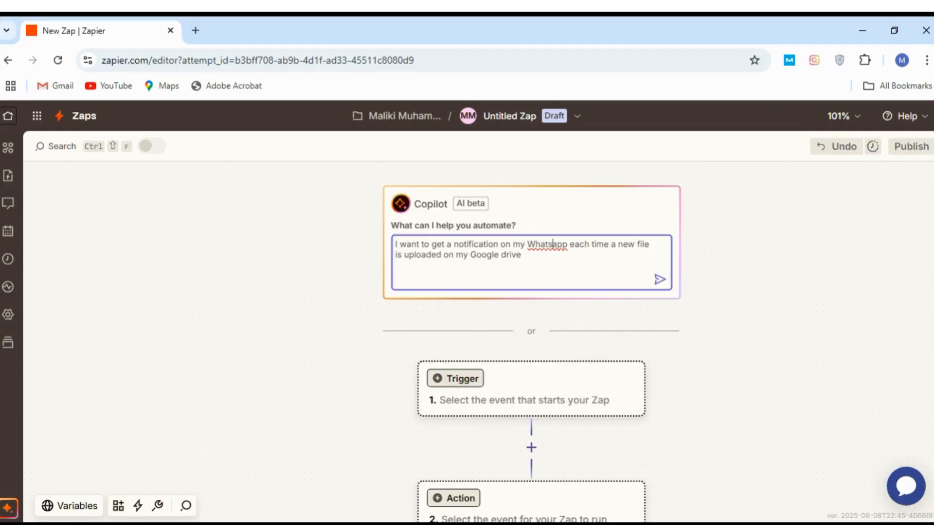
{"action": "double_click", "coordinate": [449, 254]}
{"action": "type", "text": "to"}
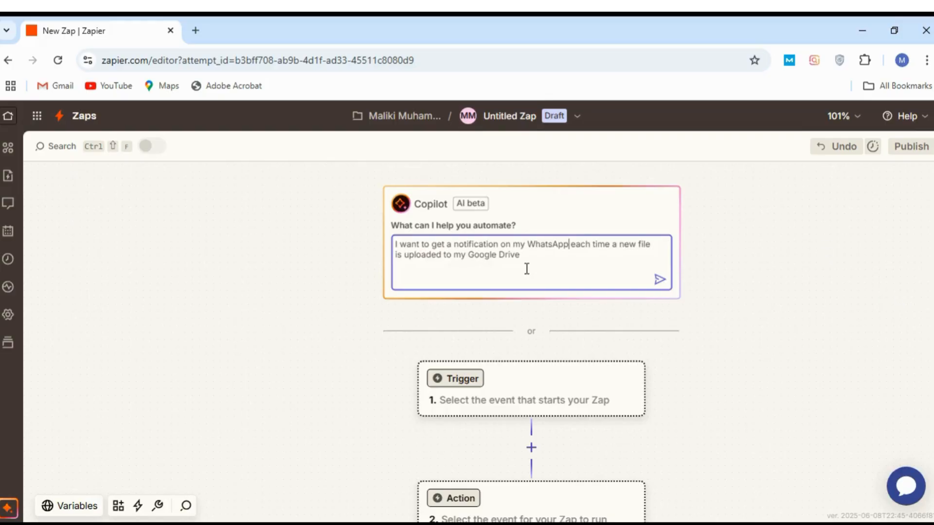
{"action": "left_click", "coordinate": [660, 280]}
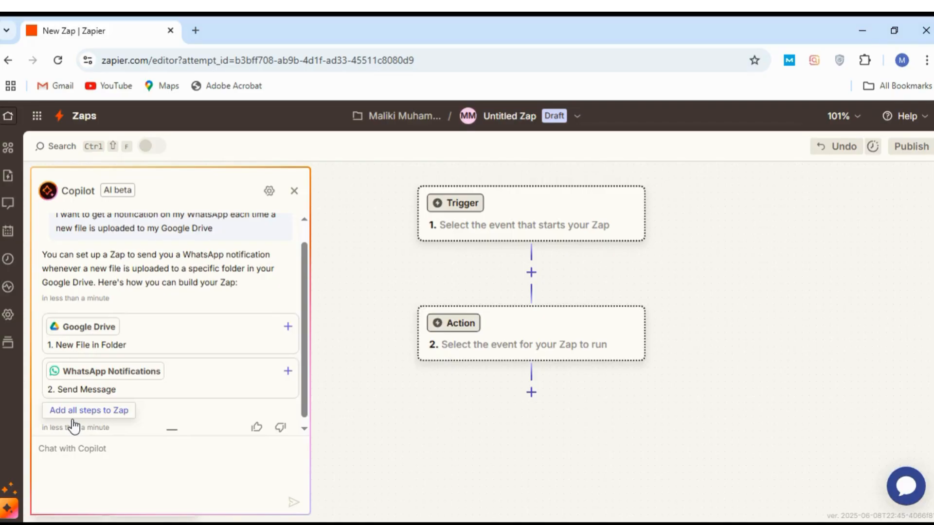
Add all of Copilot's suggested steps to the Zap and set the trigger's drive to My Google Drive.
{"action": "left_click", "coordinate": [88, 413]}
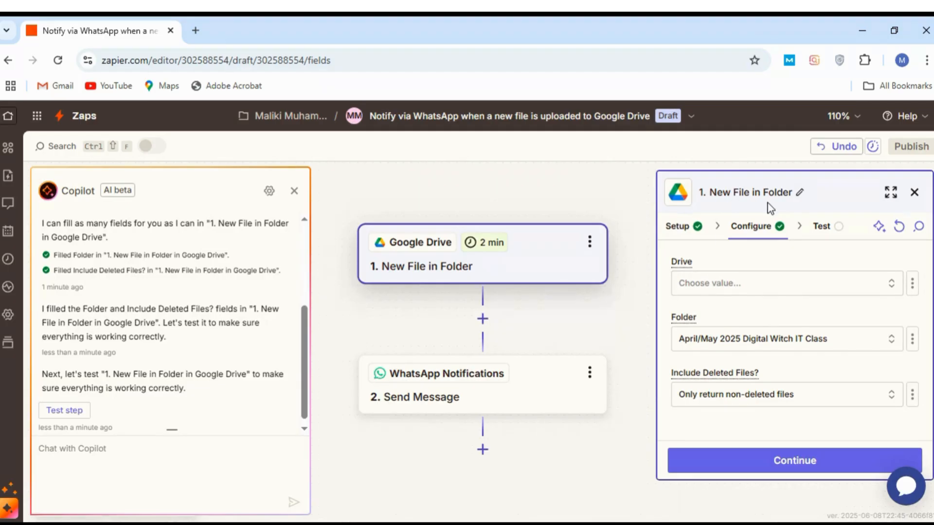
{"action": "left_click", "coordinate": [746, 290]}
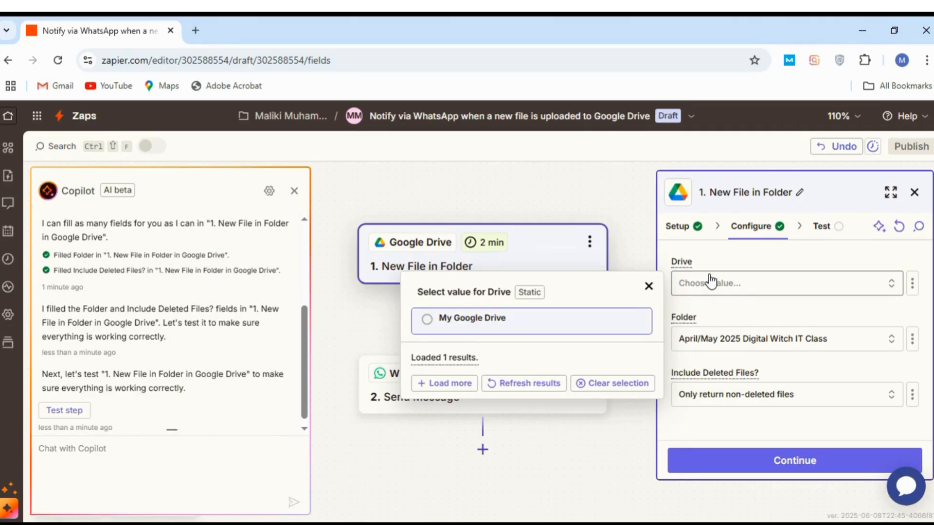
{"action": "left_click", "coordinate": [481, 321]}
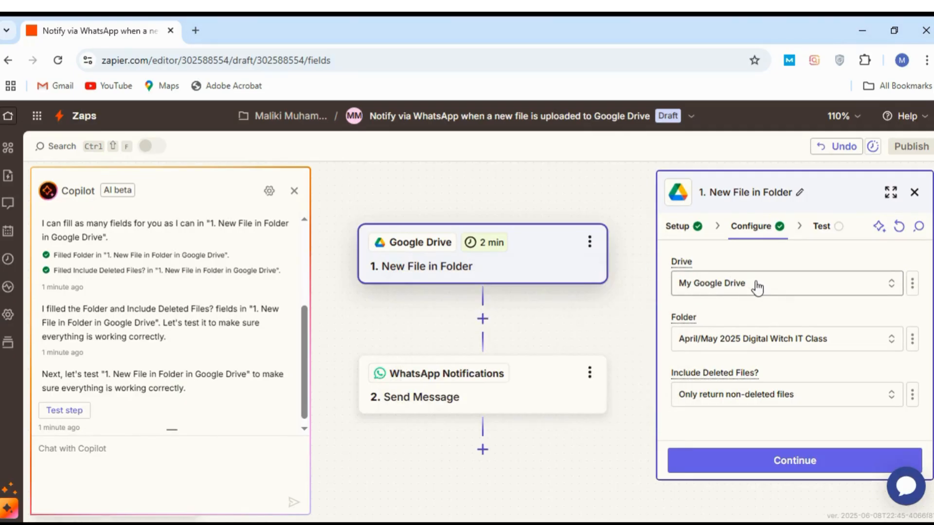
Review the options for the trigger's folder and for including deleted files.
{"action": "left_click", "coordinate": [747, 347]}
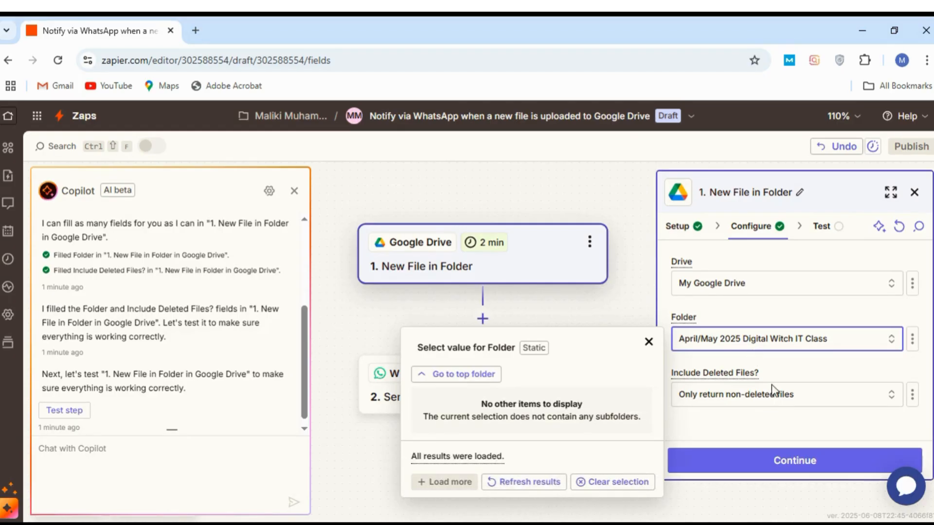
{"action": "left_click", "coordinate": [778, 400]}
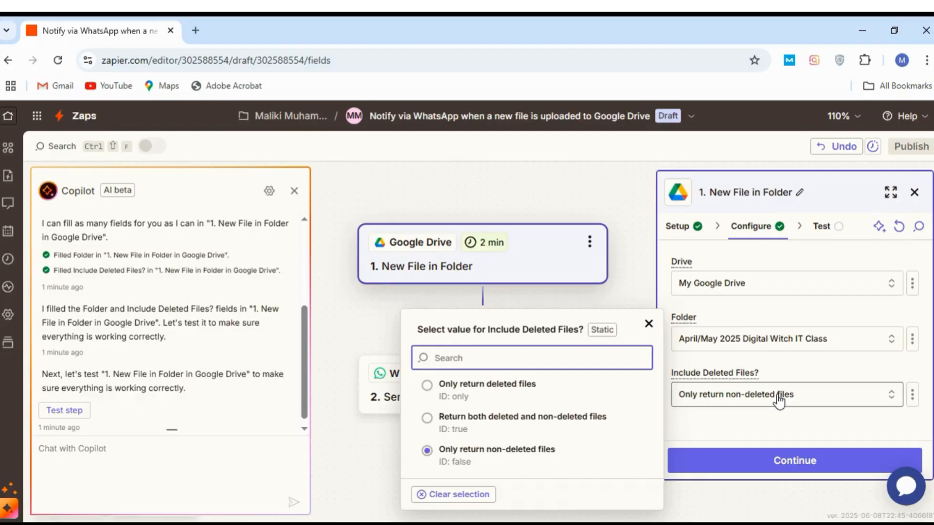
{"action": "left_click", "coordinate": [753, 340]}
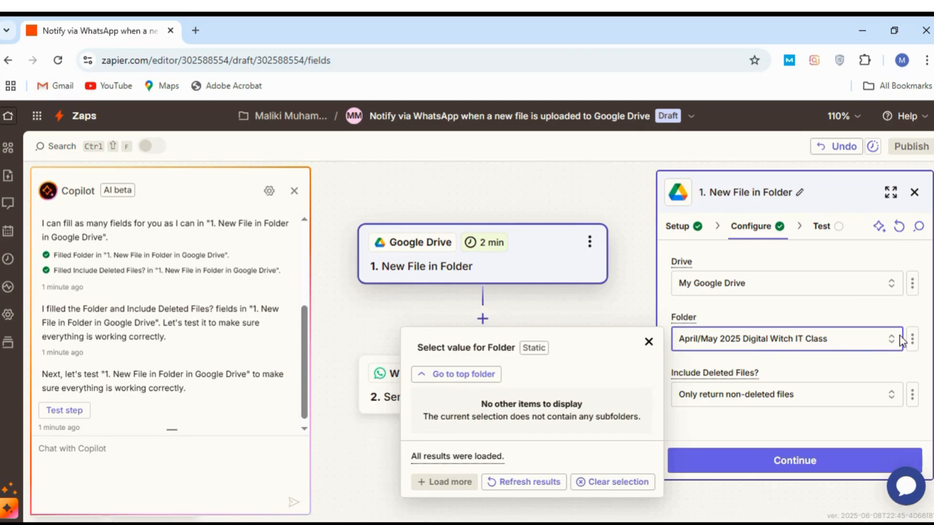
{"action": "left_click", "coordinate": [808, 298]}
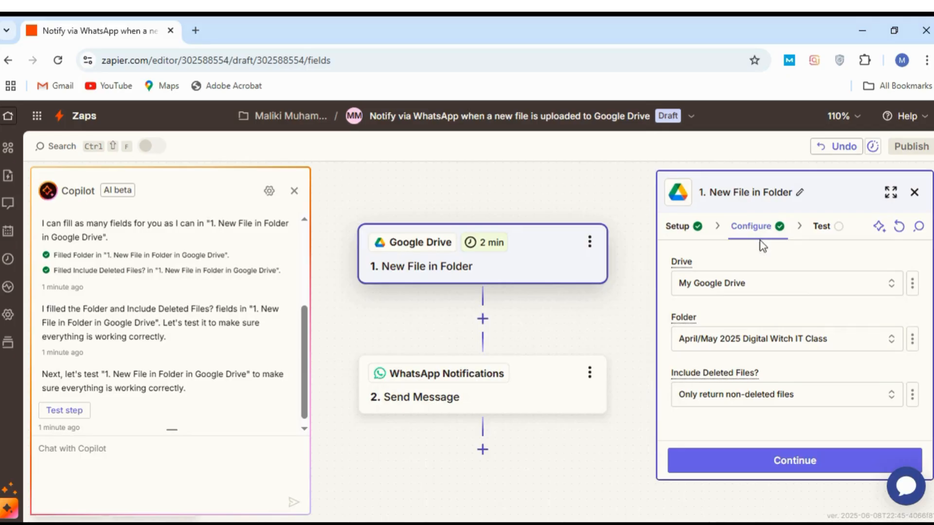
{"action": "left_click", "coordinate": [790, 343]}
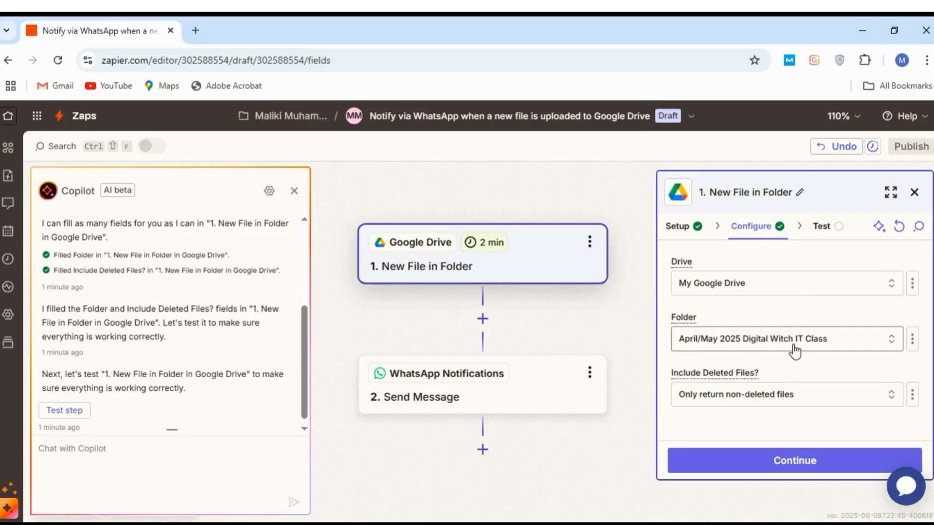
{"action": "left_click", "coordinate": [911, 343]}
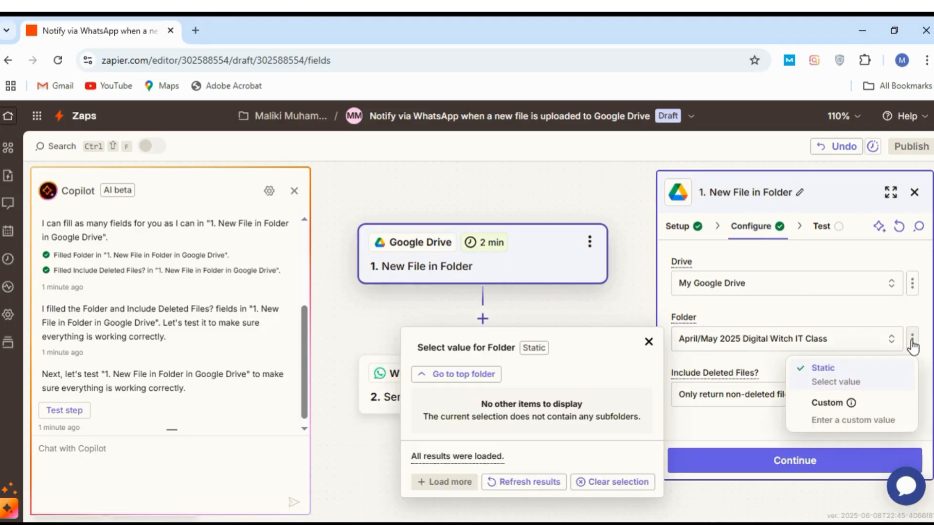
{"action": "left_click", "coordinate": [827, 405]}
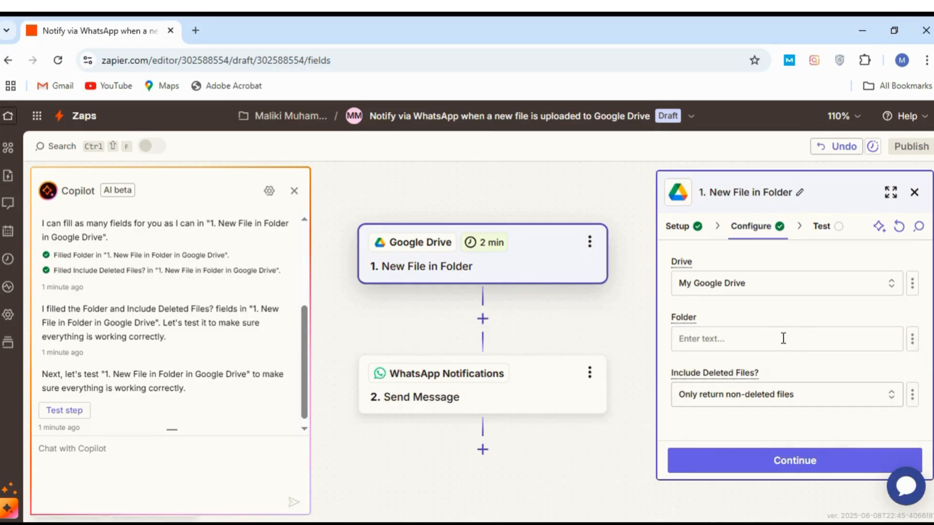
{"action": "left_click", "coordinate": [912, 340]}
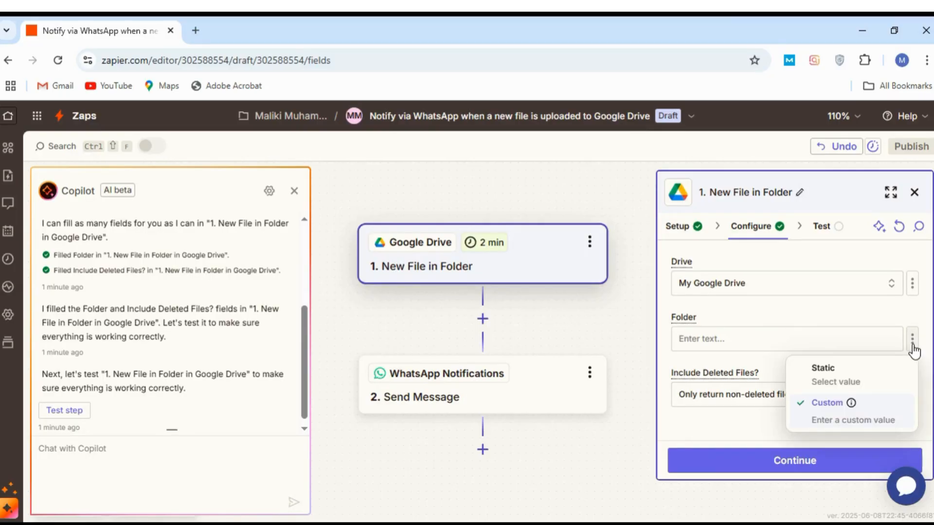
{"action": "left_click", "coordinate": [857, 376]}
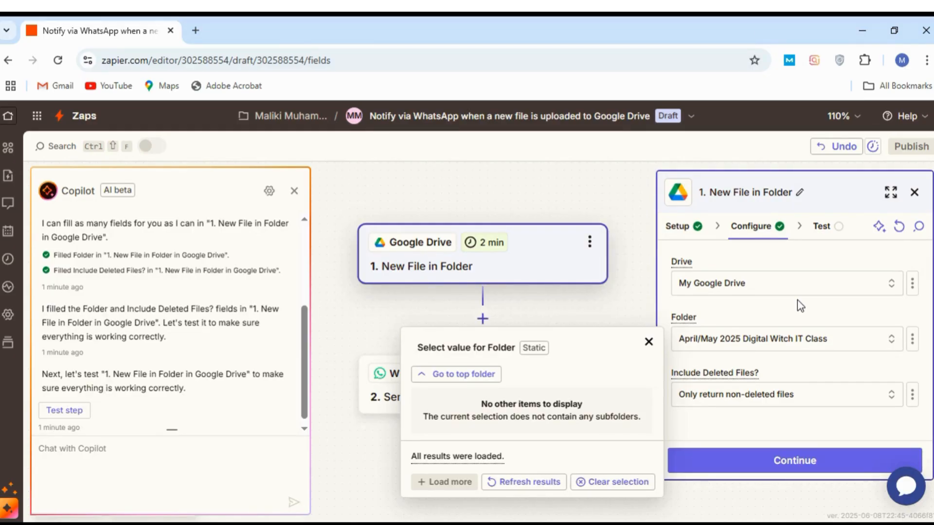
{"action": "left_click", "coordinate": [737, 255]}
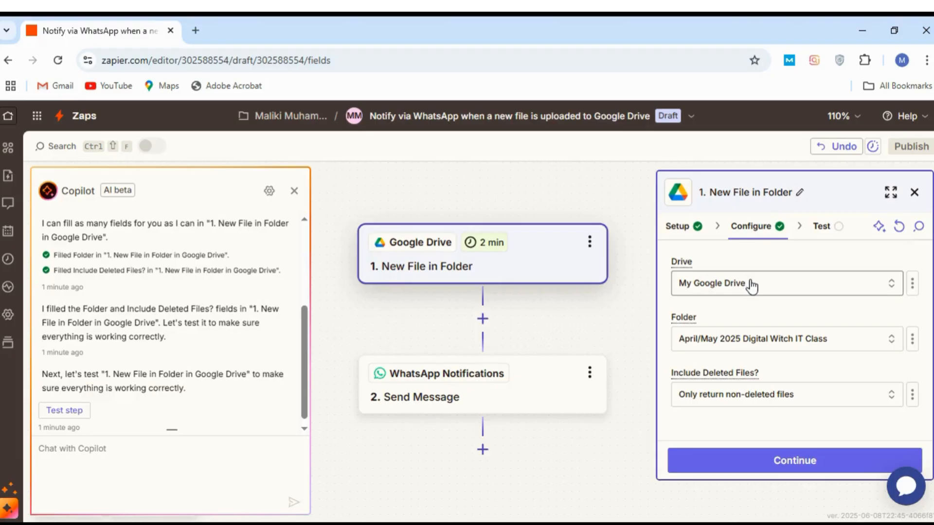
Test the New File in Folder trigger and continue to the WhatsApp Send Message step.
{"action": "left_click", "coordinate": [774, 468]}
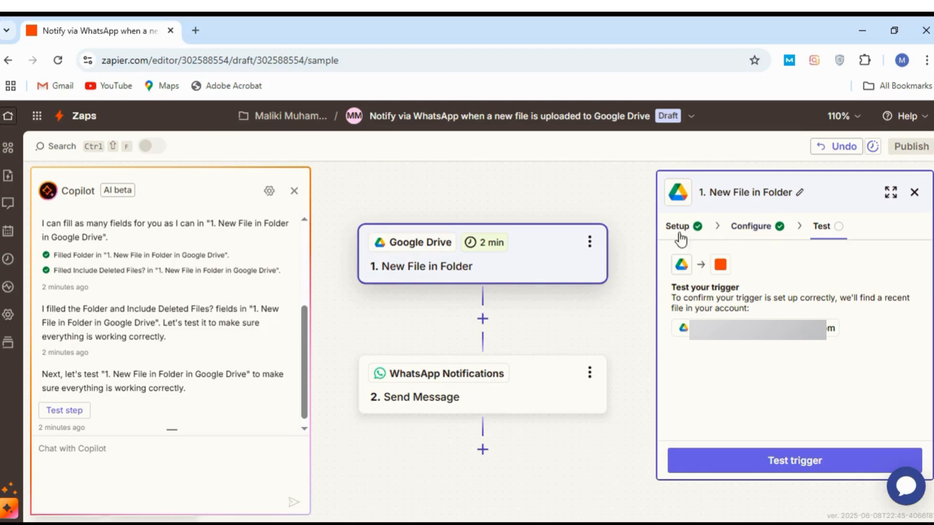
{"action": "left_click", "coordinate": [779, 463]}
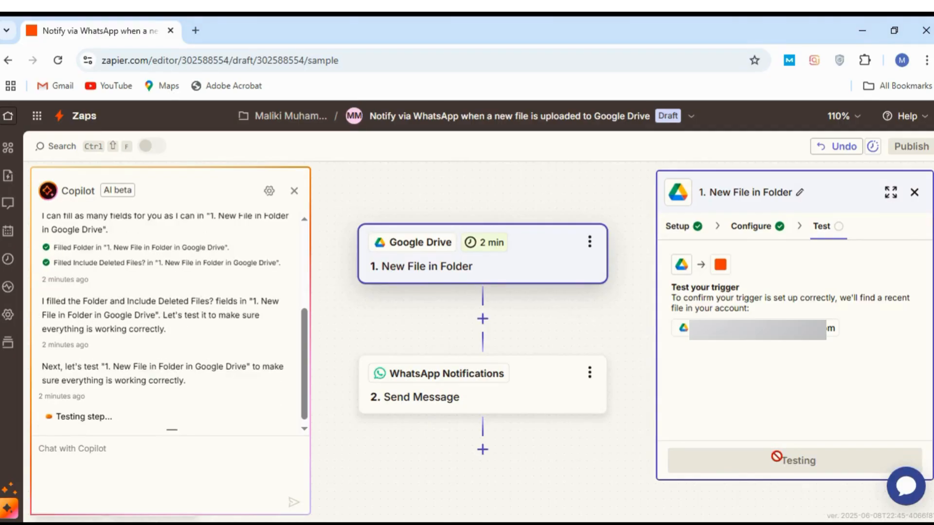
{"action": "left_click", "coordinate": [779, 464]}
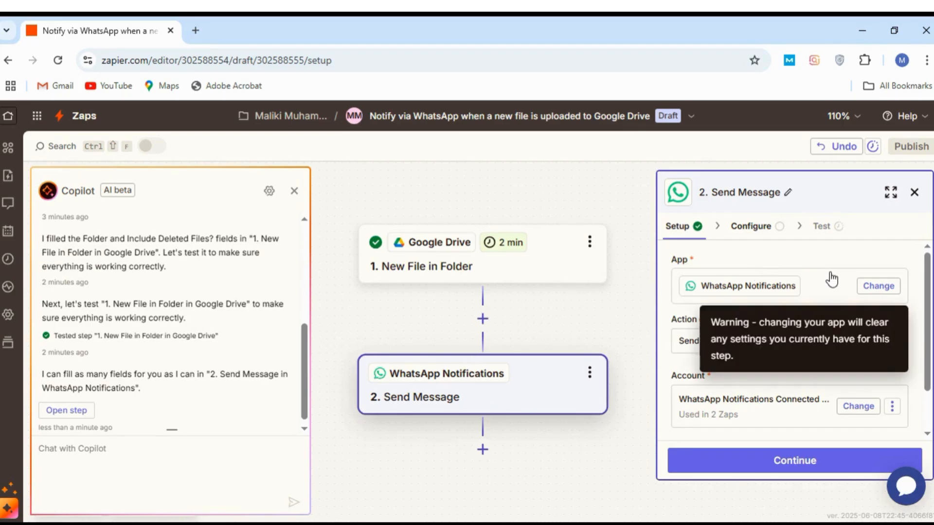
Review the app, action event and connected account choices of the Send Message step.
{"action": "left_click", "coordinate": [811, 295]}
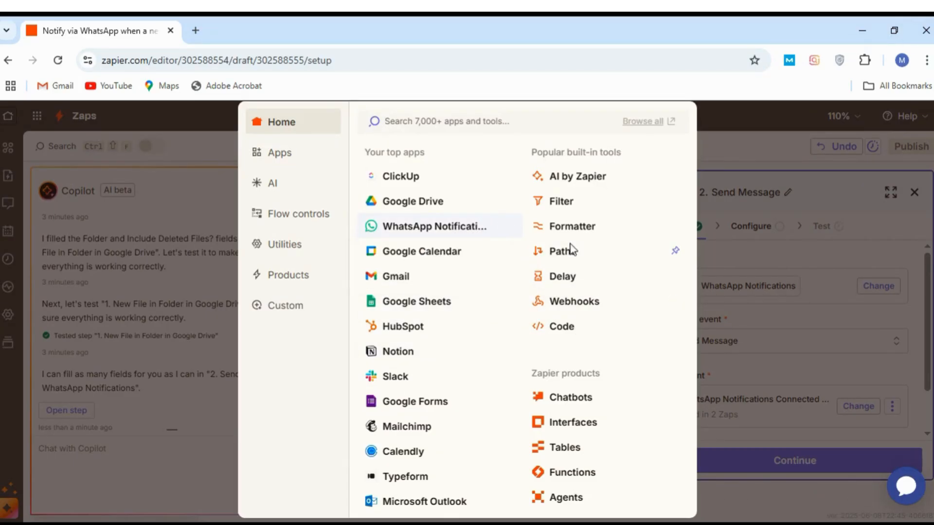
{"action": "left_click", "coordinate": [762, 270]}
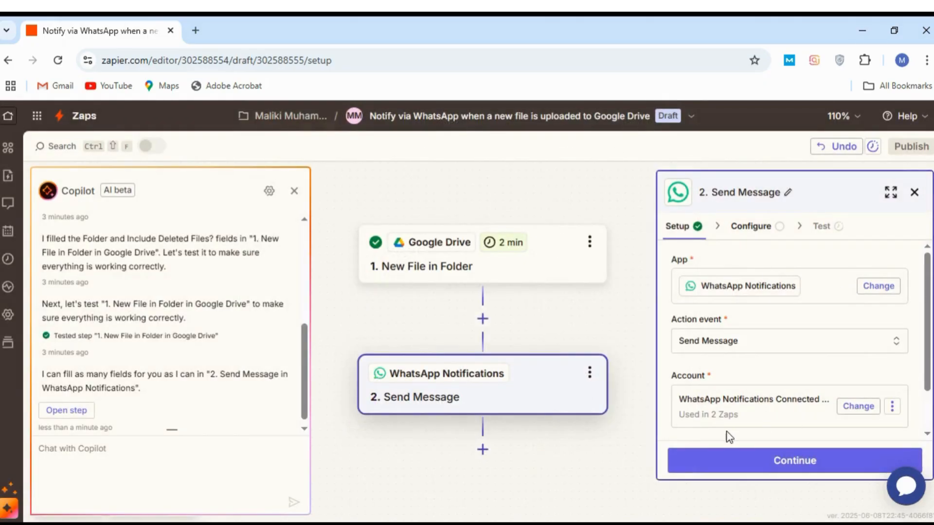
{"action": "left_click", "coordinate": [767, 343]}
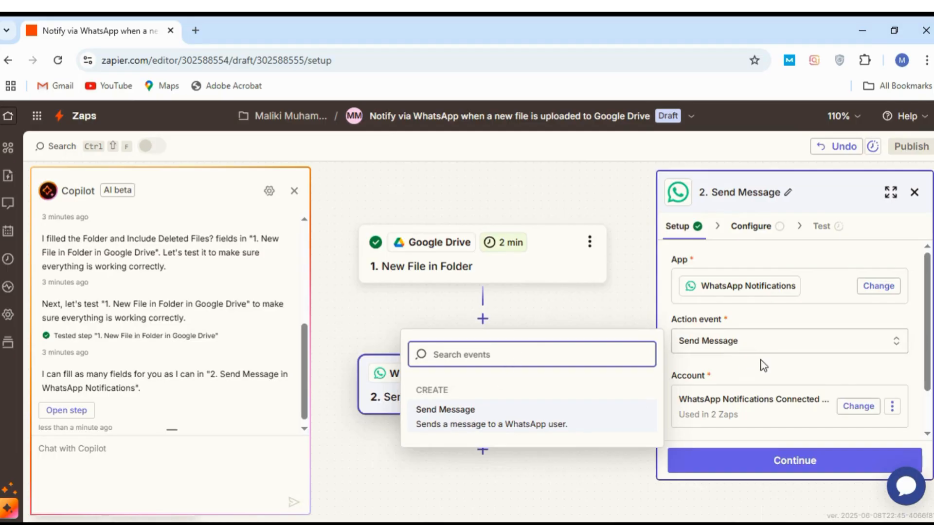
{"action": "left_click", "coordinate": [761, 362]}
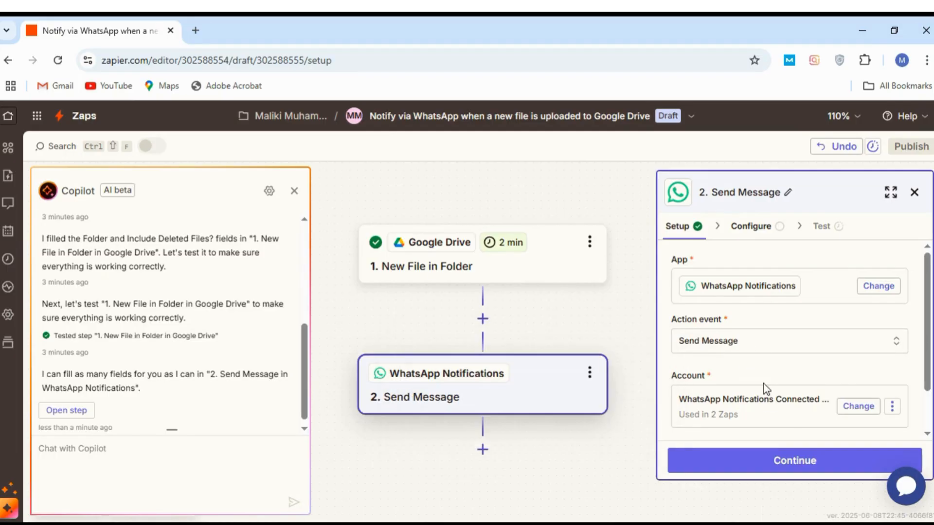
{"action": "left_click", "coordinate": [780, 418]}
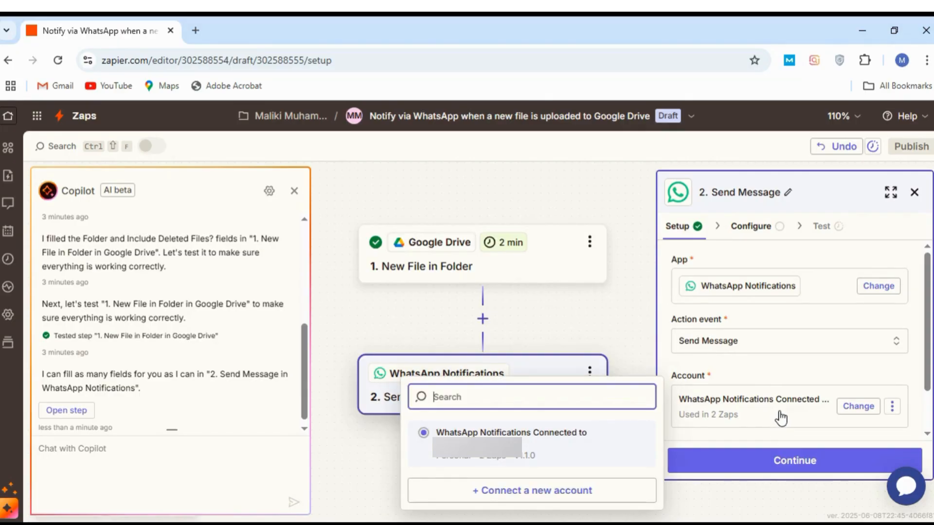
{"action": "left_click", "coordinate": [850, 413]}
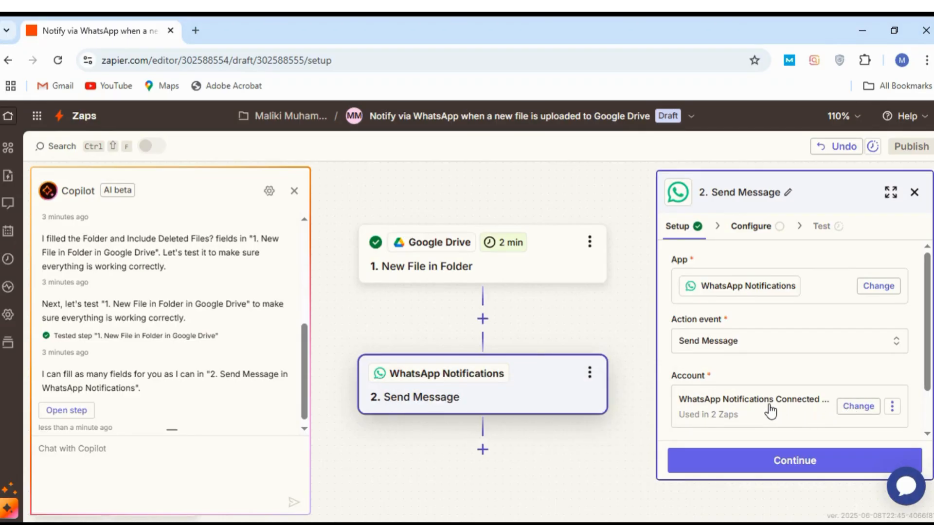
Continue to the Send Message configuration and set its template to New Message.
{"action": "left_click", "coordinate": [760, 460]}
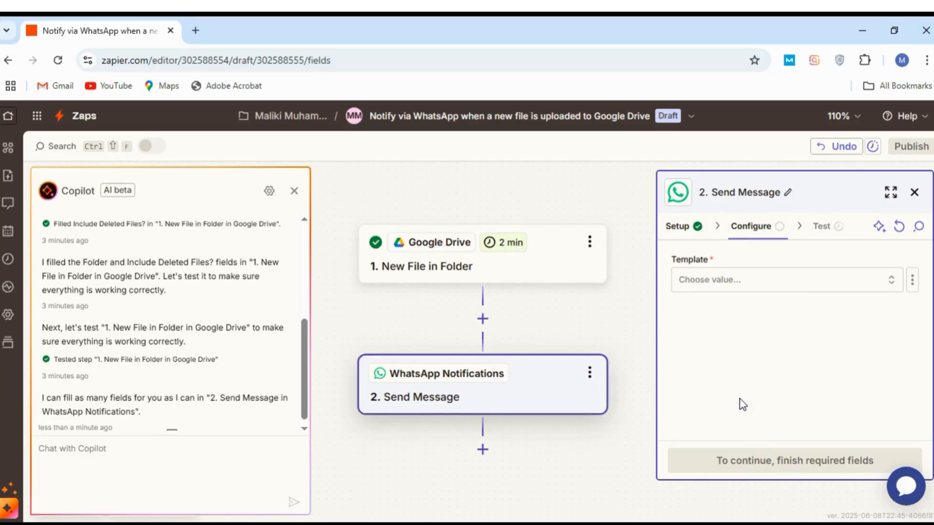
{"action": "left_click", "coordinate": [733, 280]}
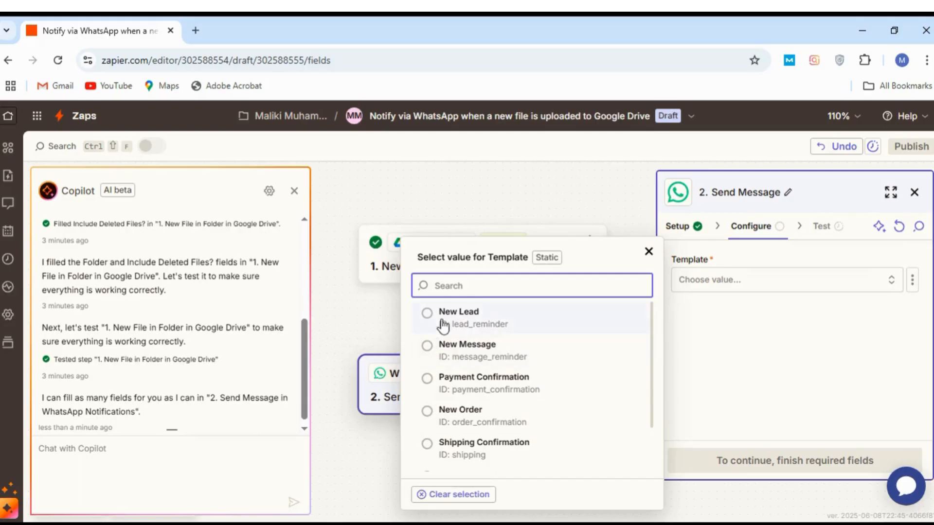
{"action": "left_click", "coordinate": [481, 324]}
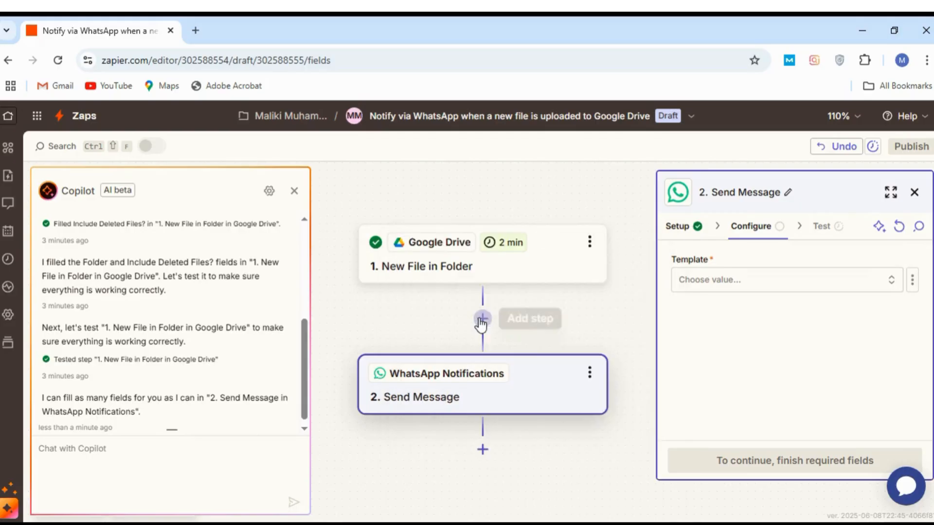
{"action": "left_click", "coordinate": [722, 278]}
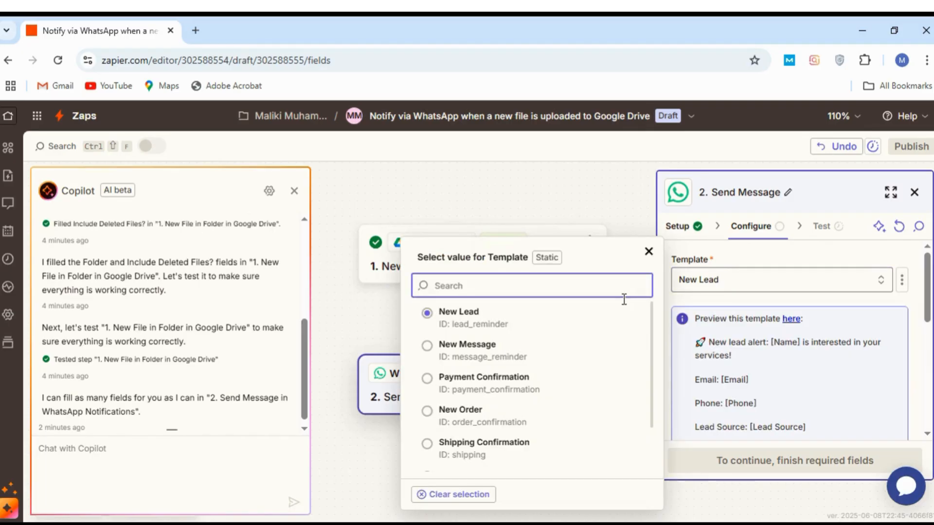
{"action": "left_click", "coordinate": [477, 345]}
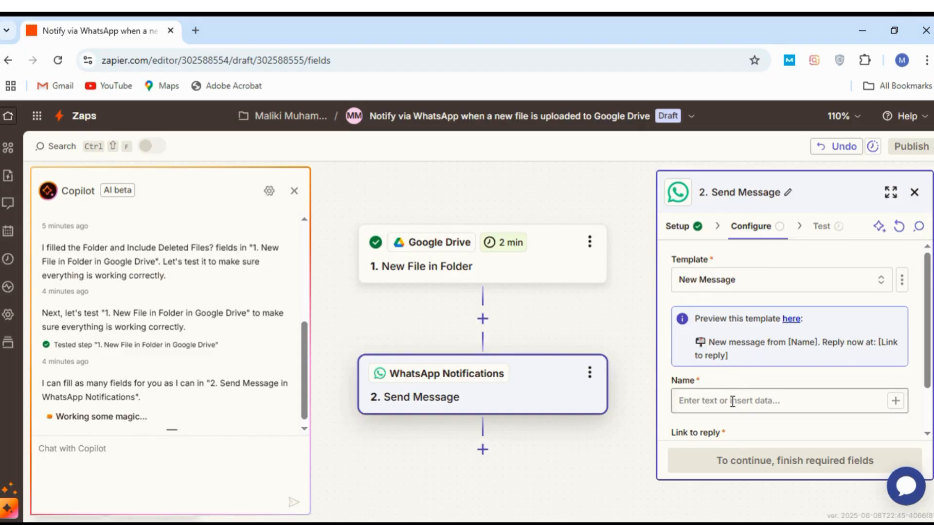
Insert the Original Filename value from the Google Drive trigger into the Name field of the Send Message step.
{"action": "left_click", "coordinate": [776, 396]}
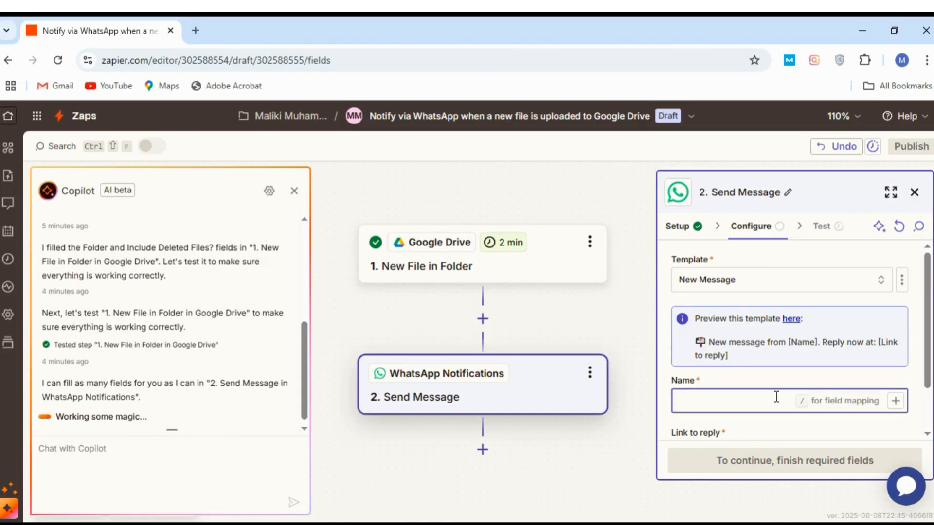
{"action": "left_click", "coordinate": [896, 401]}
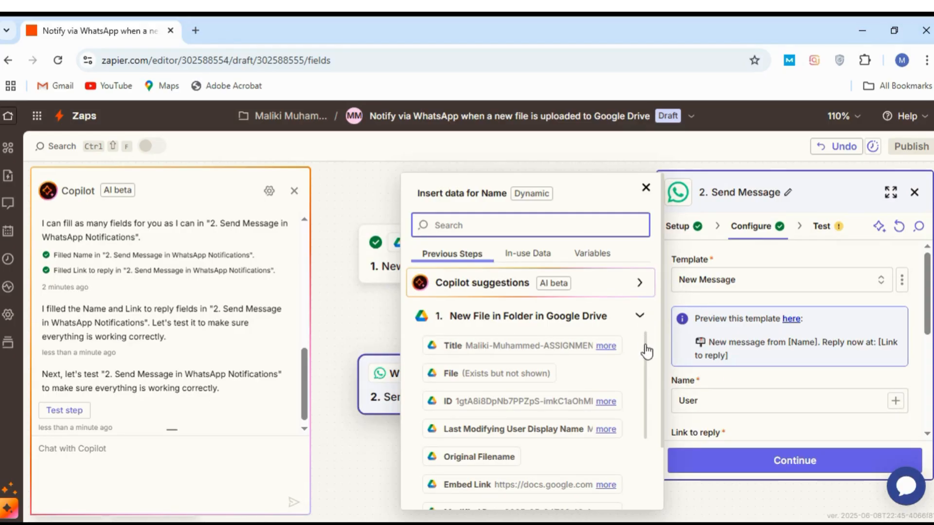
{"action": "scroll", "coordinate": [660, 340], "scroll_direction": "down", "scroll_amount": 1}
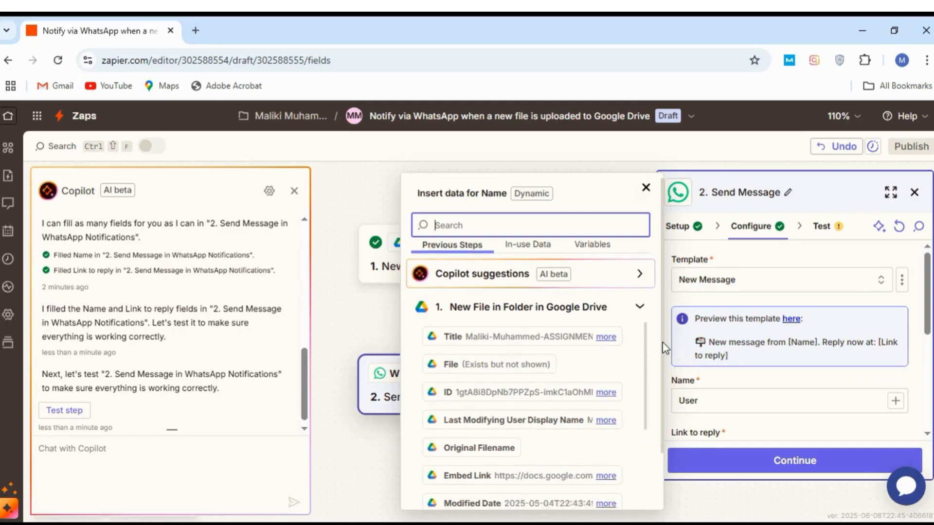
{"action": "scroll", "coordinate": [663, 360], "scroll_direction": "down", "scroll_amount": 1}
{"action": "scroll", "coordinate": [663, 384], "scroll_direction": "down", "scroll_amount": 1}
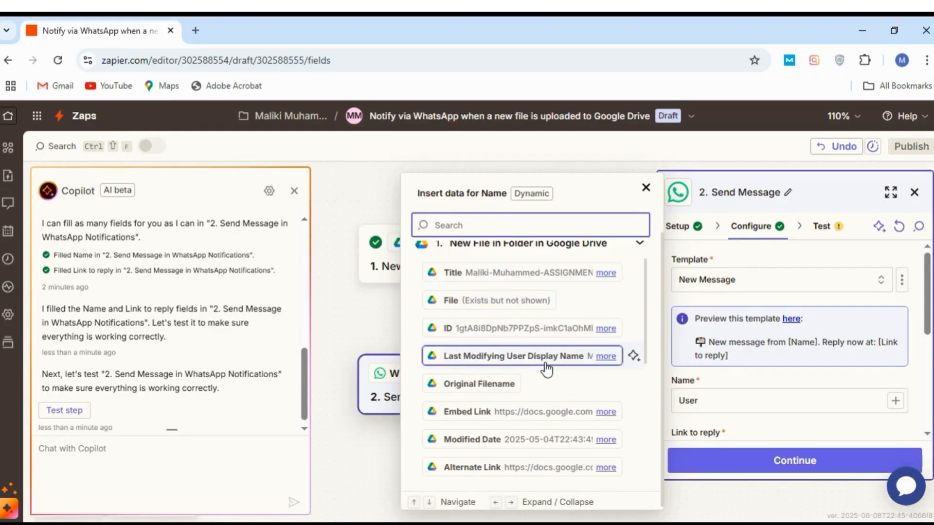
{"action": "left_click", "coordinate": [471, 384]}
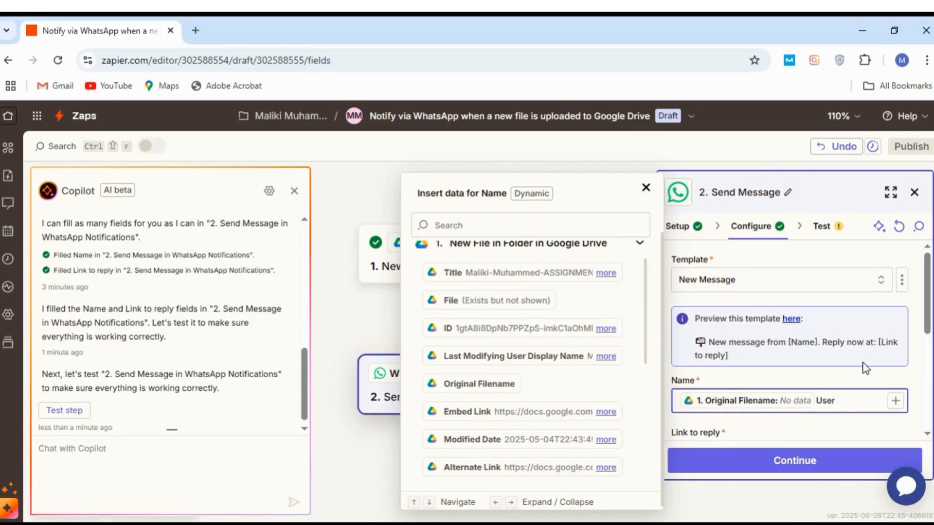
Check the Link to reply field, test the Send Message step and publish the Zap.
{"action": "left_click", "coordinate": [928, 314]}
{"action": "left_click_drag", "start_coordinate": [928, 314], "coordinate": [930, 361]}
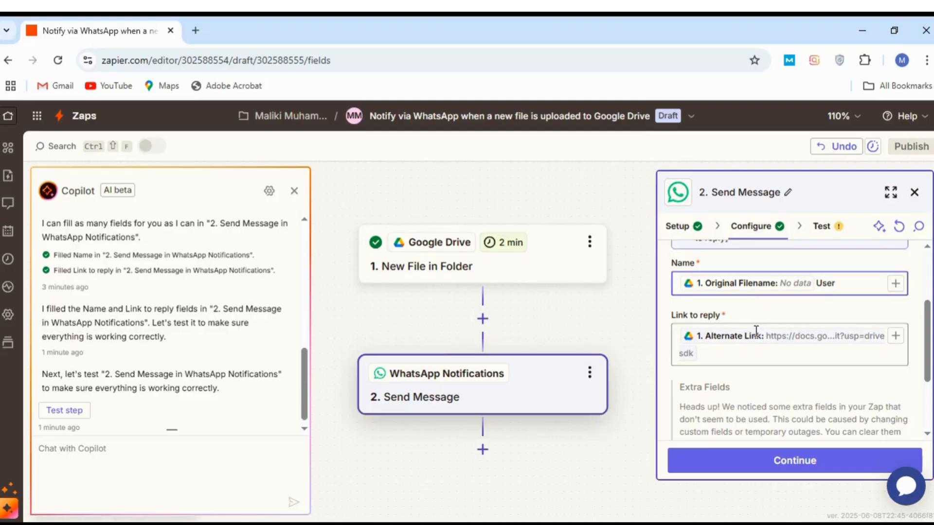
{"action": "left_click", "coordinate": [789, 463]}
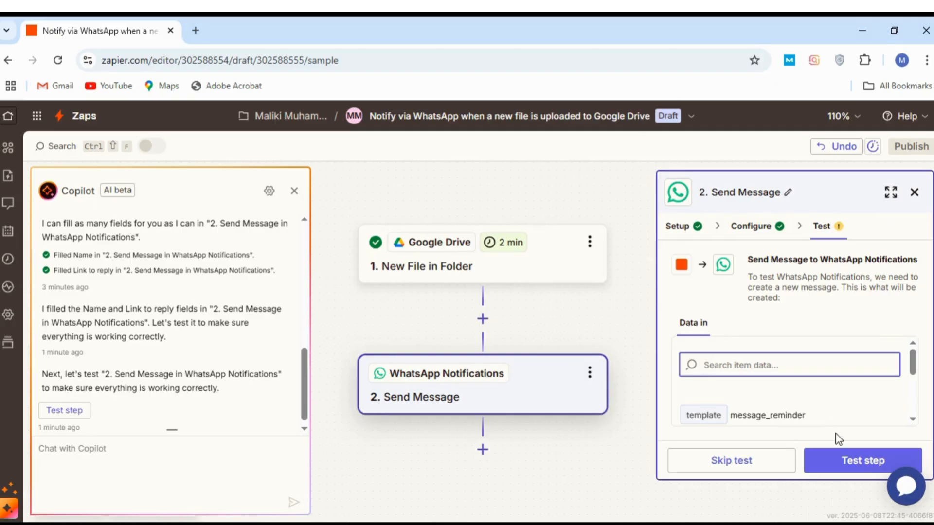
{"action": "left_click", "coordinate": [841, 462]}
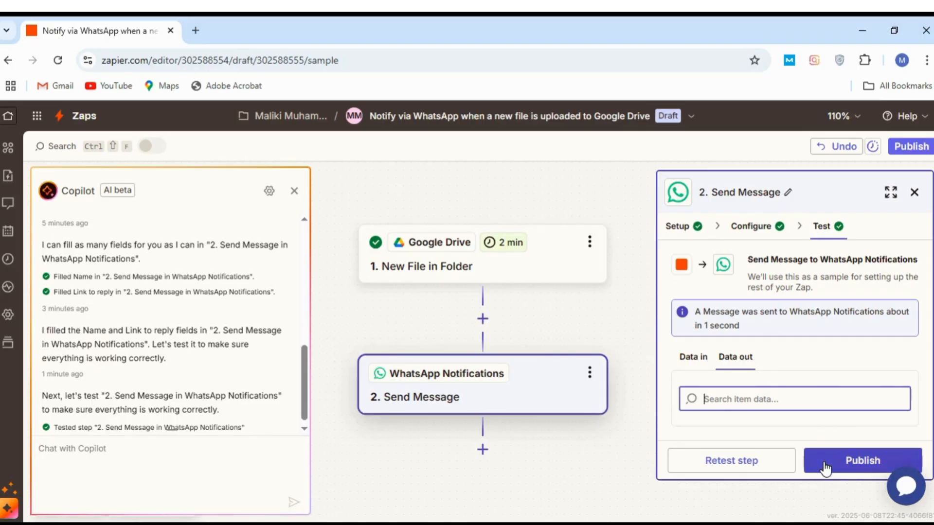
{"action": "left_click", "coordinate": [856, 465]}
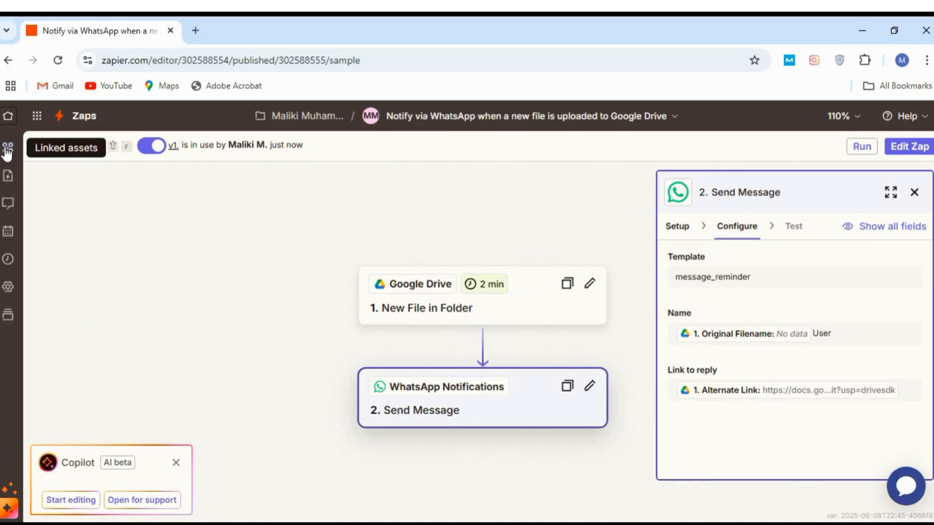
View the published Zap's details, then leave the editor for the home page and go to the Zaps overview.
{"action": "left_click", "coordinate": [9, 178]}
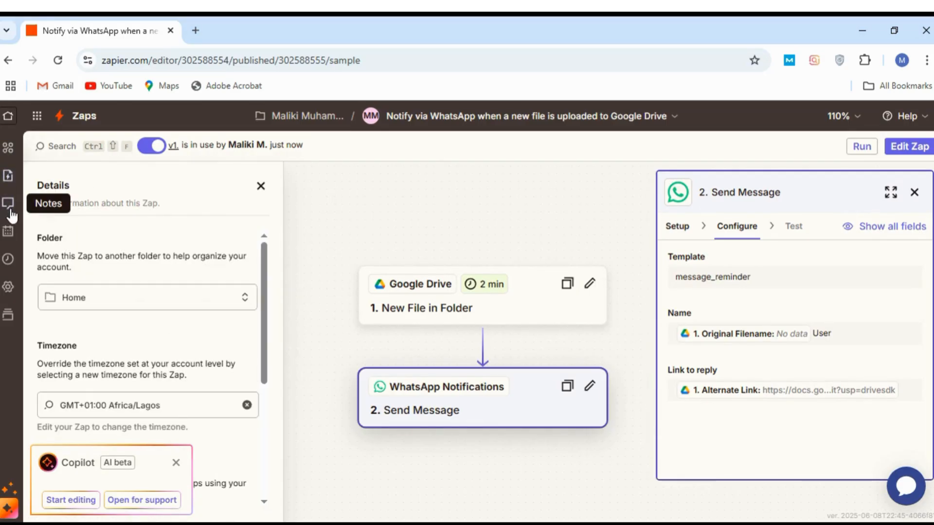
{"action": "left_click", "coordinate": [8, 117]}
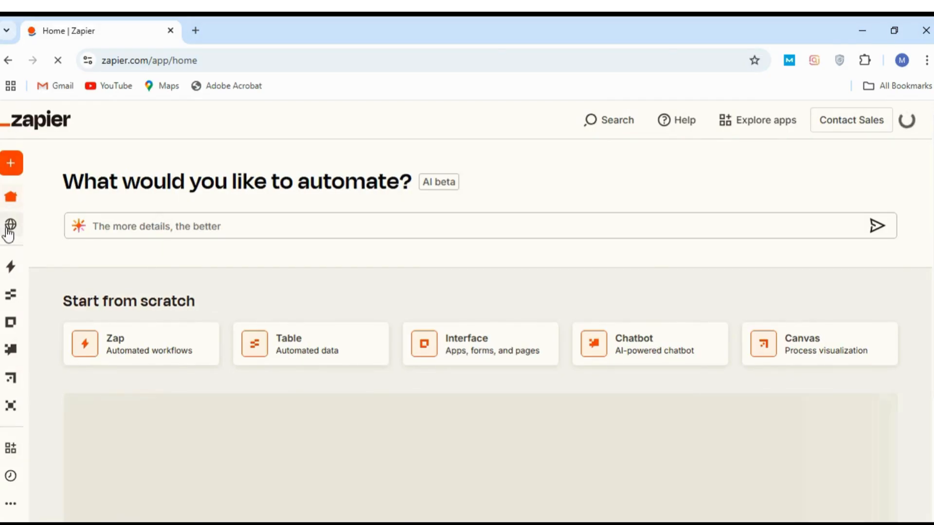
{"action": "mouse_move", "coordinate": [7, 234]}
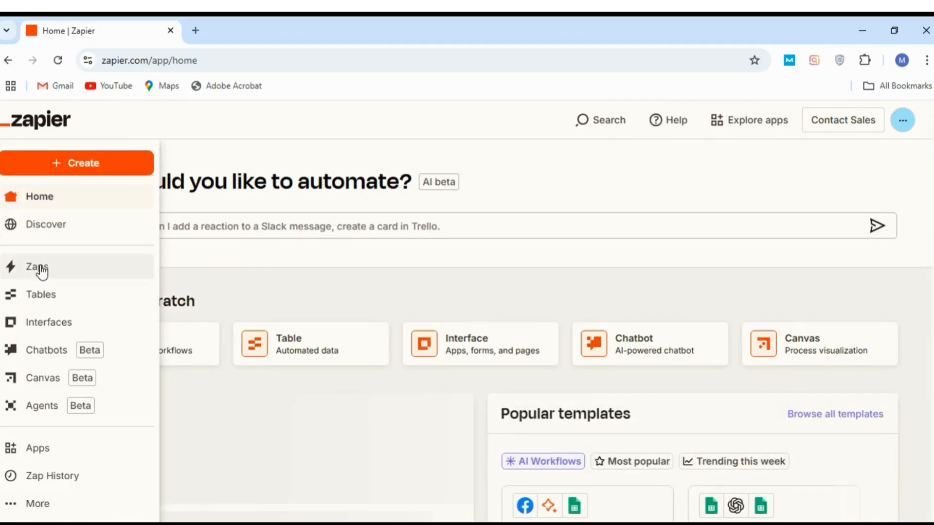
{"action": "left_click", "coordinate": [46, 313]}
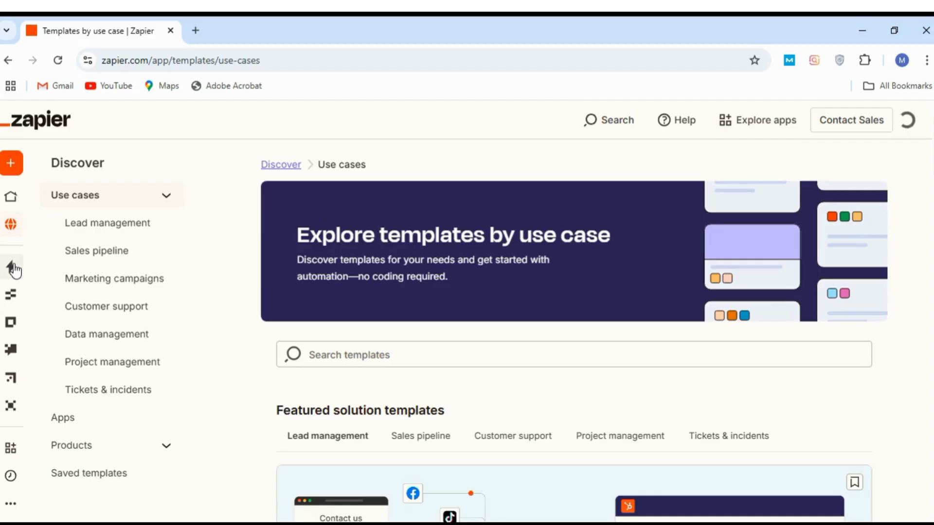
{"action": "mouse_move", "coordinate": [14, 269]}
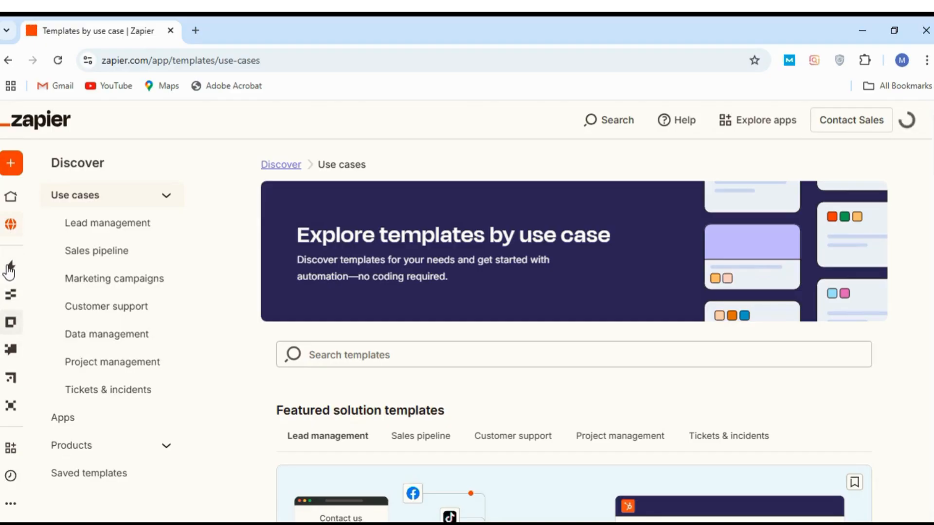
{"action": "left_click", "coordinate": [11, 267]}
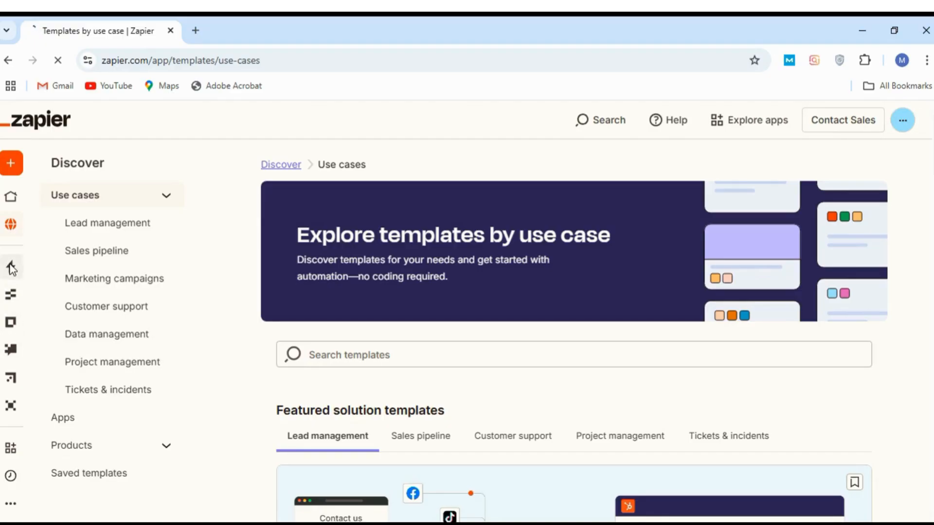